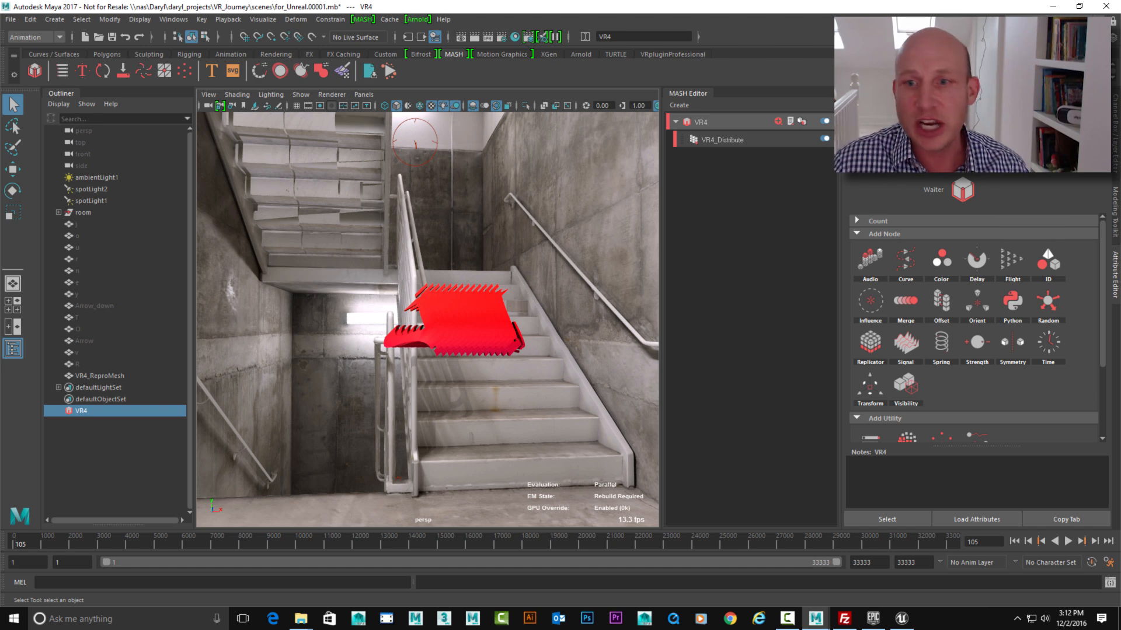
Step: Add an ID node to the VR4 network and set the Distribute node's distribution type to Initial State
{"action": "left_click", "coordinate": [718, 121]}
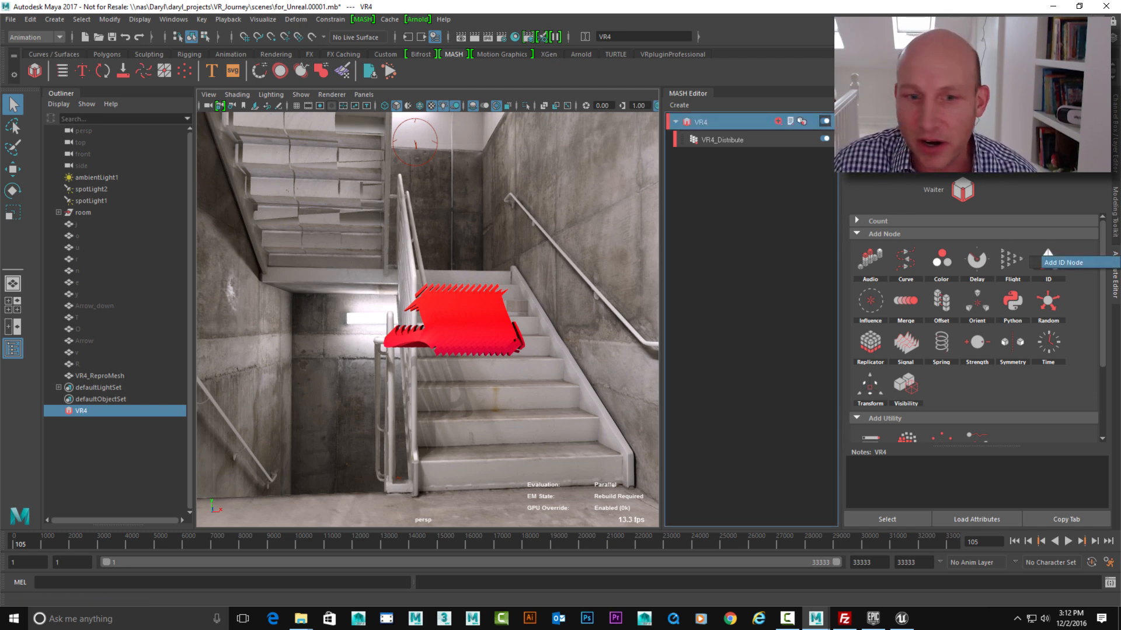
{"action": "left_click", "coordinate": [1048, 257]}
{"action": "left_click", "coordinate": [722, 157]}
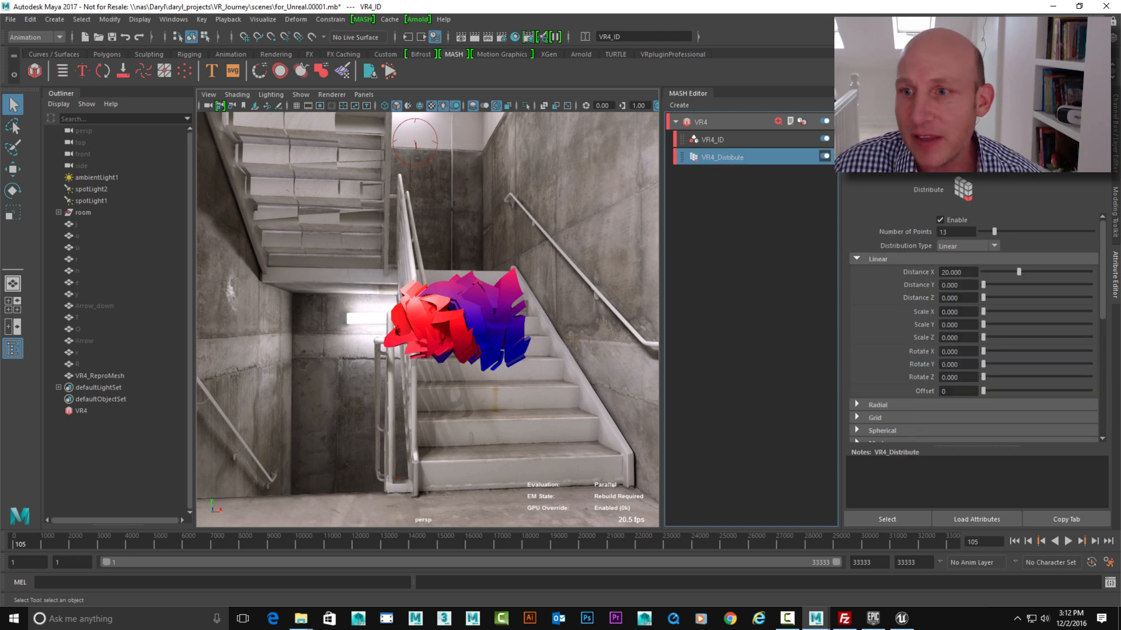
{"action": "left_click_drag", "start_coordinate": [1019, 272], "coordinate": [1047, 272]}
{"action": "left_click", "coordinate": [967, 246]}
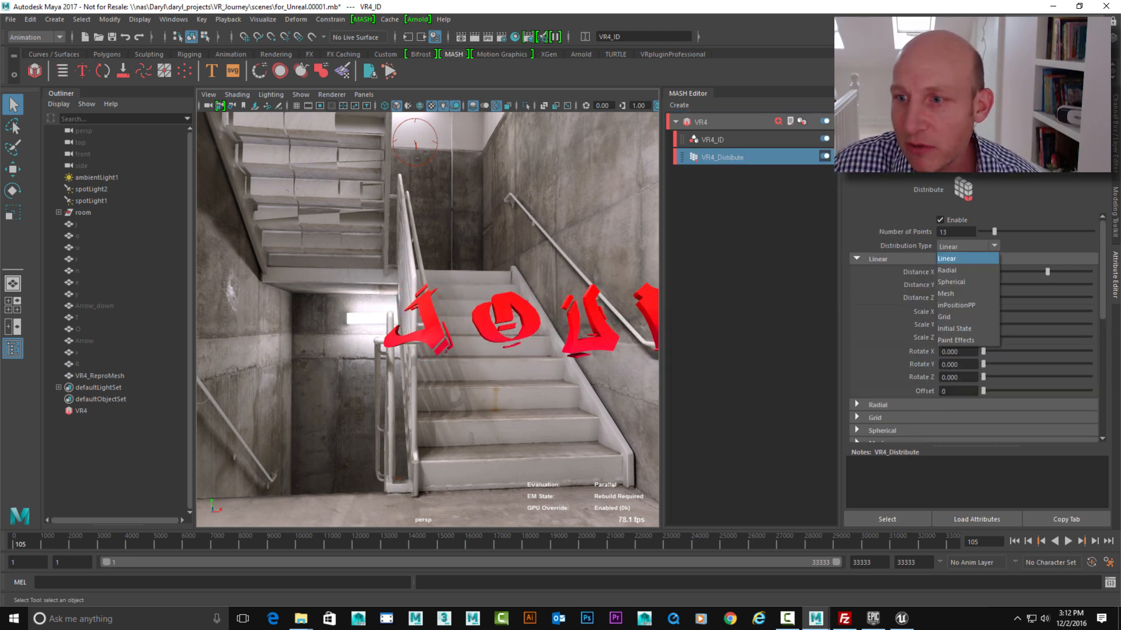
{"action": "left_click", "coordinate": [967, 329]}
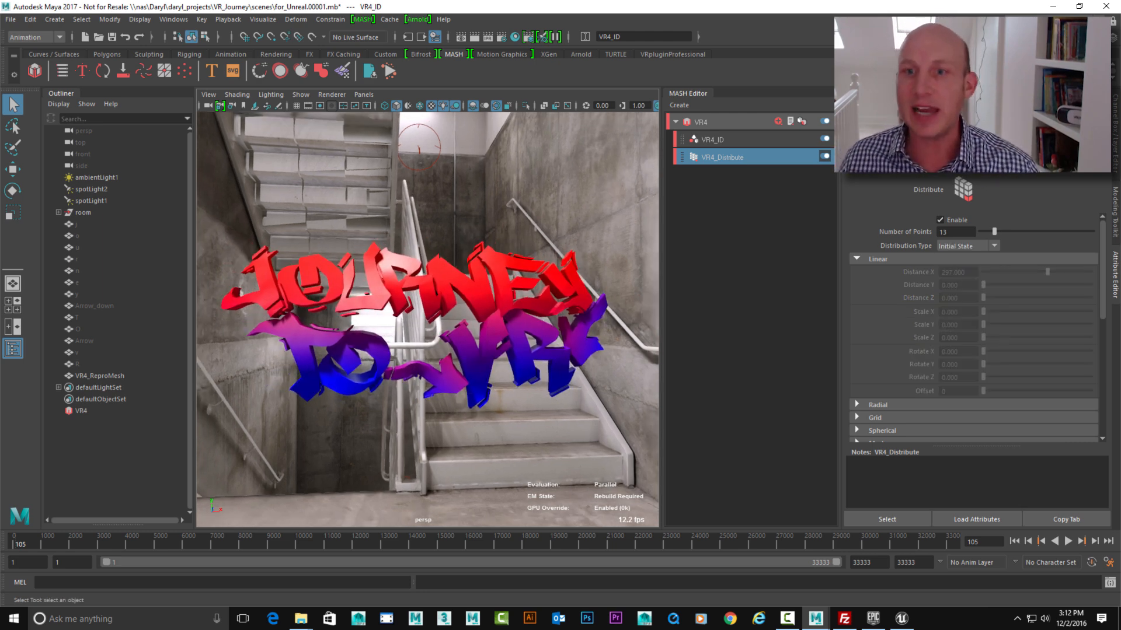
Step: Add a Signal node to VR4 with position about 7.2, 9.4, 9.1, rotation about 49, 45, 41 and scale about 0.5, previewing the animation
{"action": "left_click", "coordinate": [712, 122]}
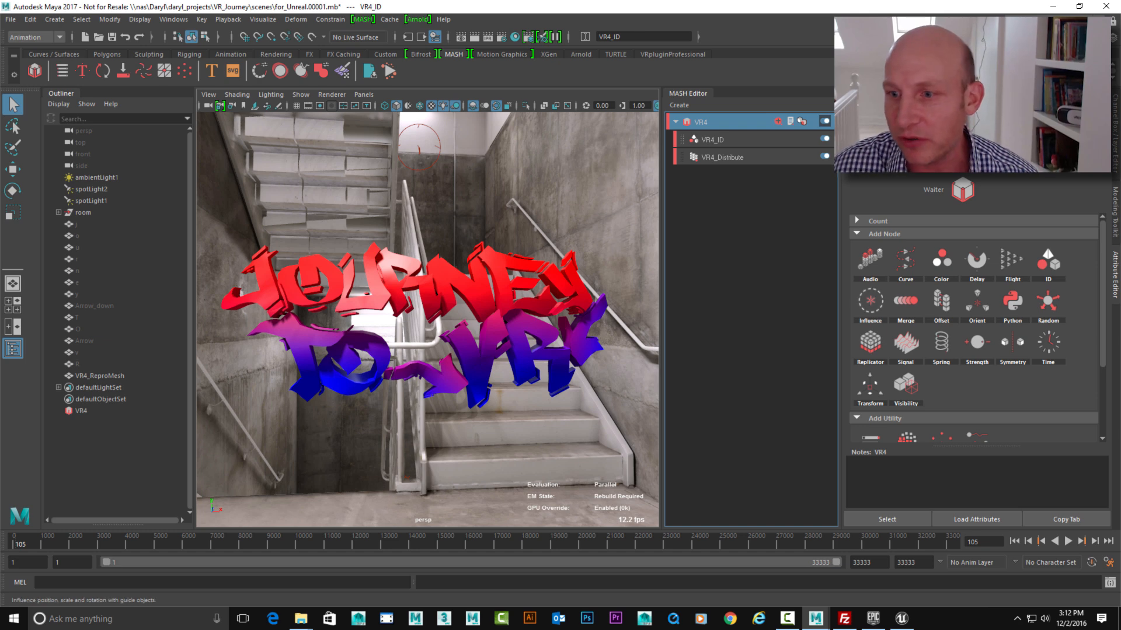
{"action": "left_click", "coordinate": [906, 343]}
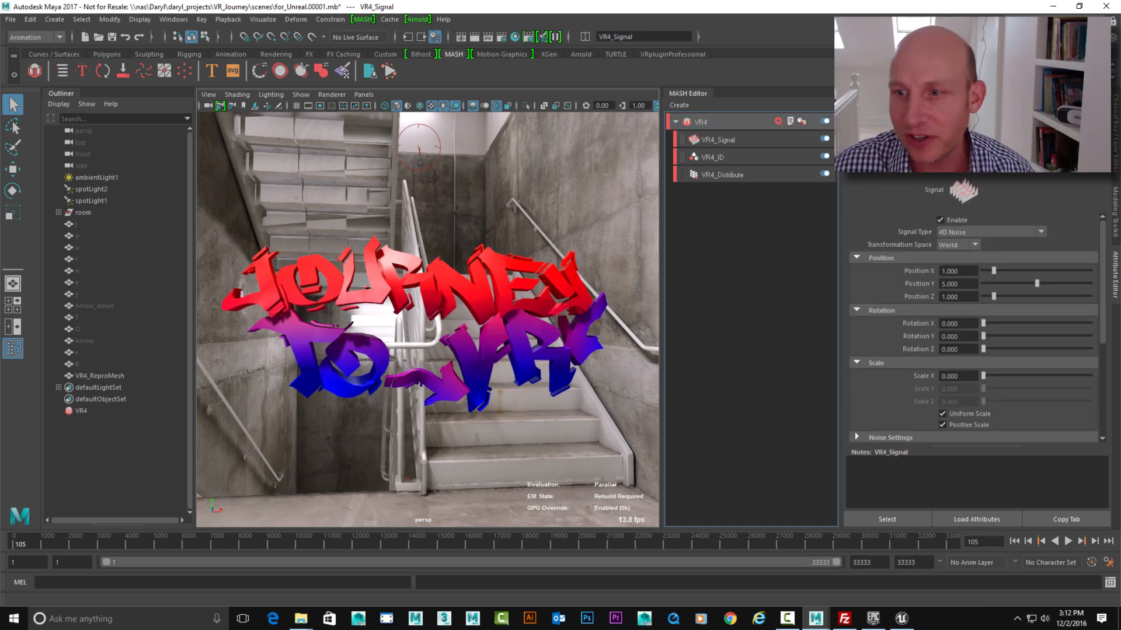
{"action": "left_click_drag", "start_coordinate": [993, 271], "coordinate": [1084, 284]}
{"action": "key", "text": "alt+v"}
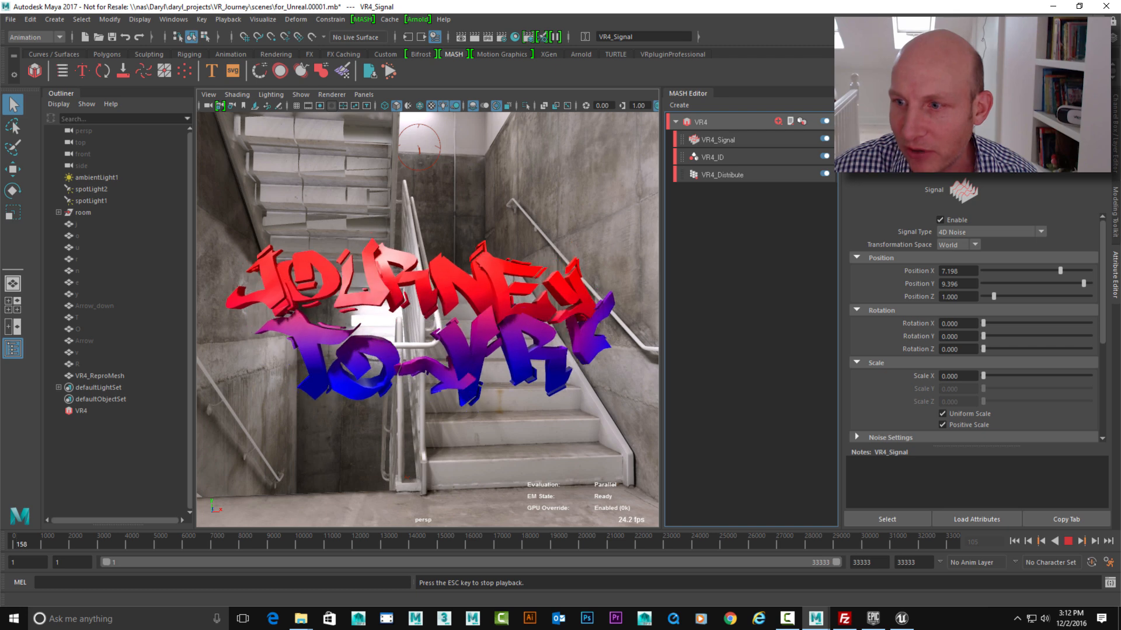
{"action": "left_click_drag", "start_coordinate": [993, 297], "coordinate": [1080, 297]}
{"action": "left_click_drag", "start_coordinate": [983, 323], "coordinate": [988, 376]}
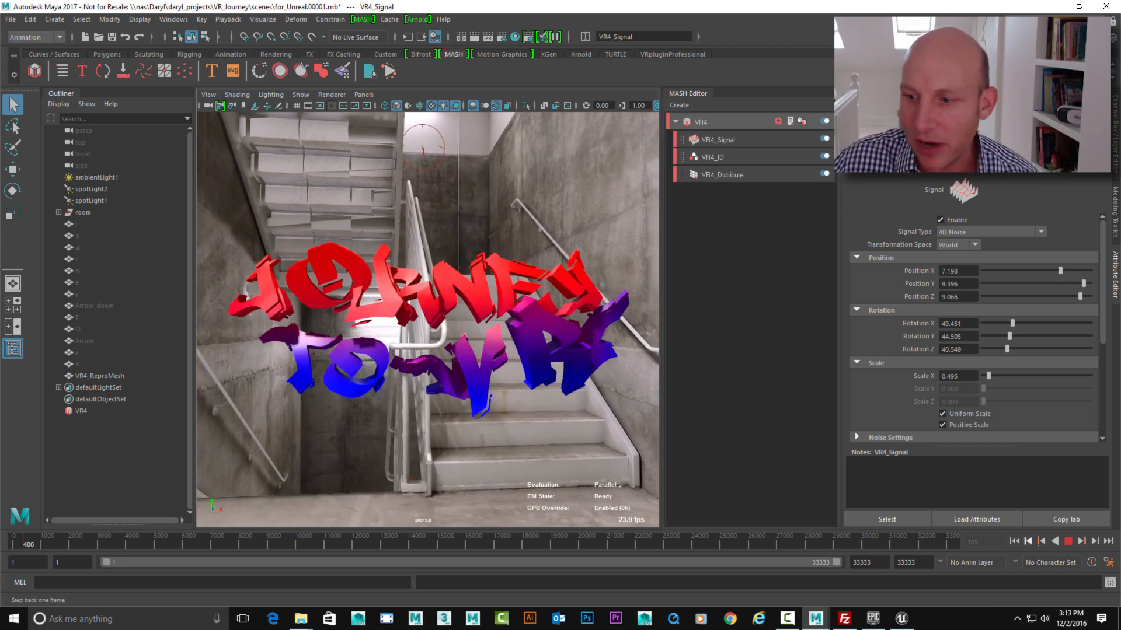
{"action": "left_click", "coordinate": [1055, 541]}
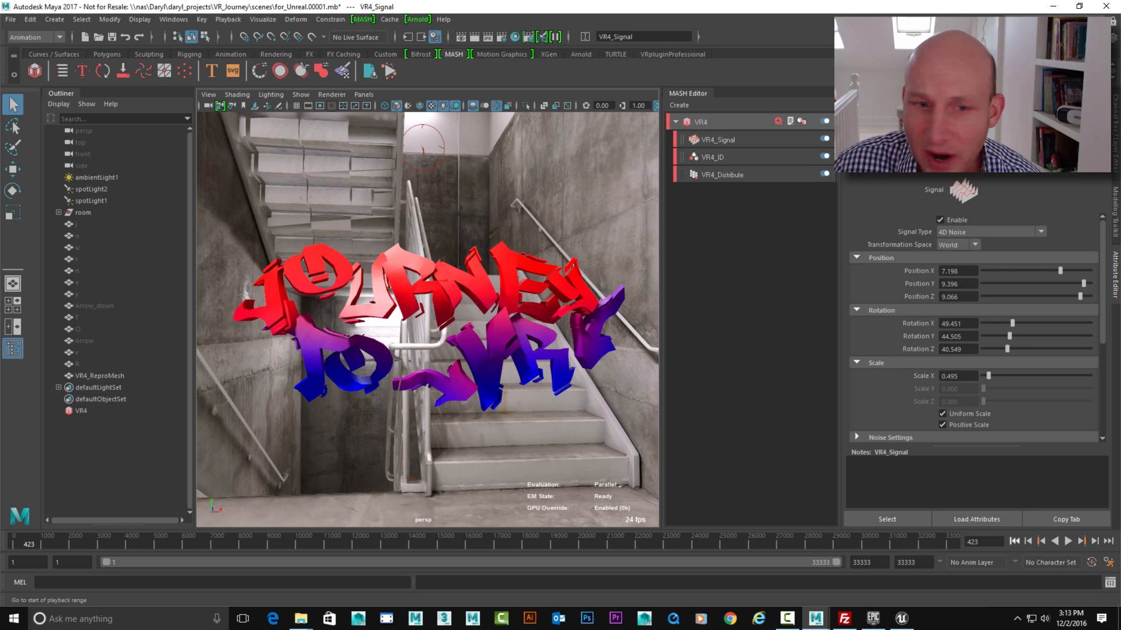
{"action": "key", "text": "alt+shift+v"}
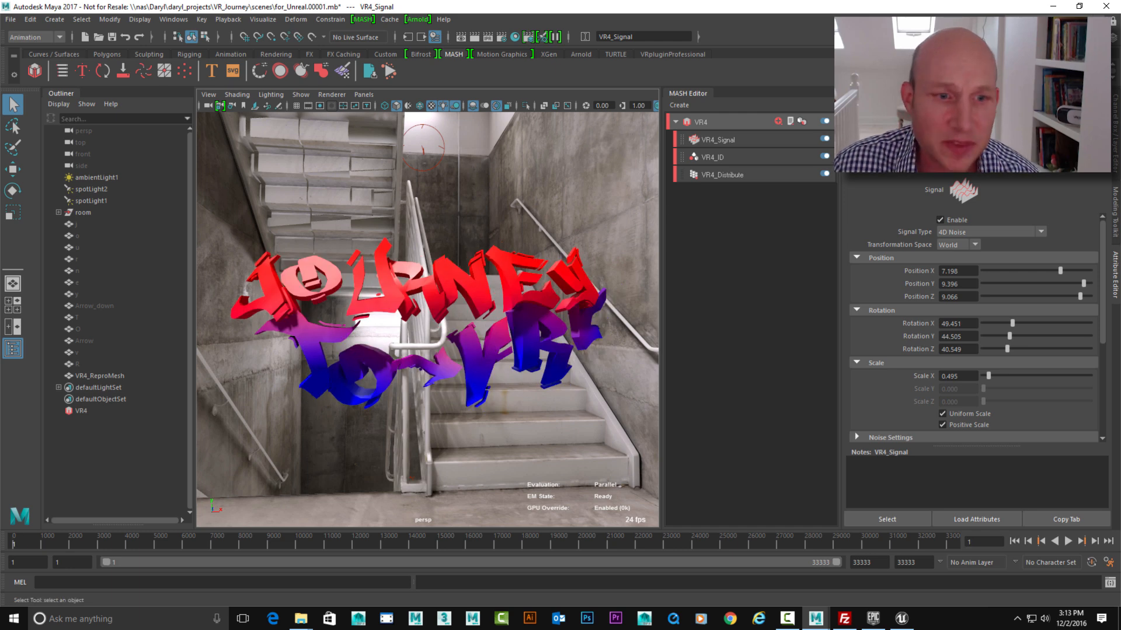
Step: Export VR4_ReproMesh as an Alembic cache for frames 1 to 100, overwriting fun.abc in the project's Import folder
{"action": "left_click", "coordinate": [100, 375]}
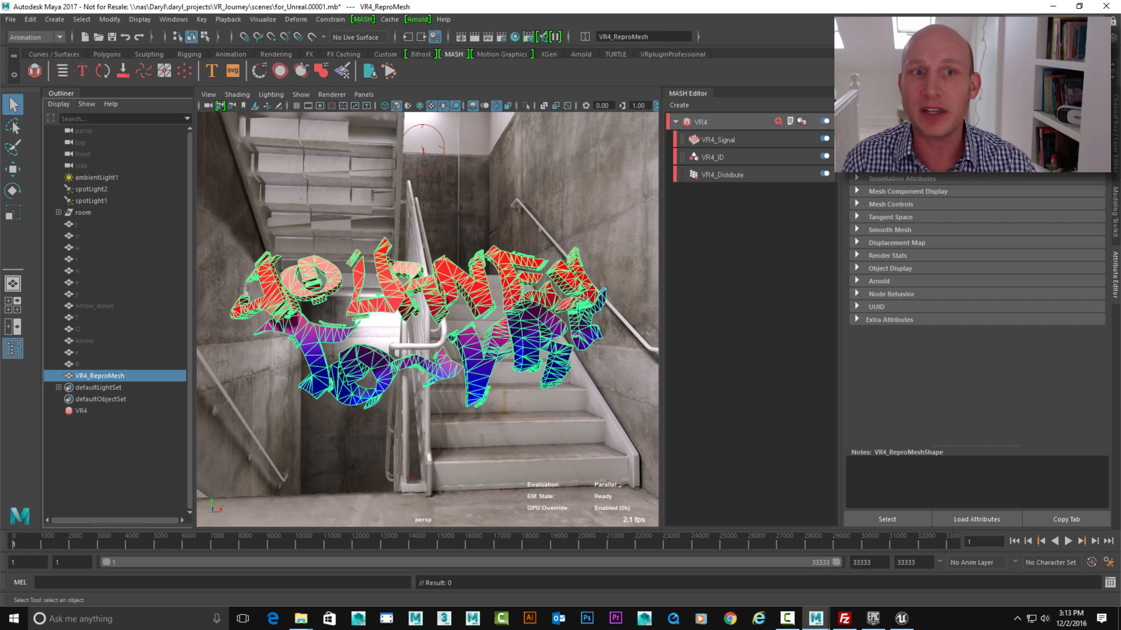
{"action": "left_click", "coordinate": [390, 19]}
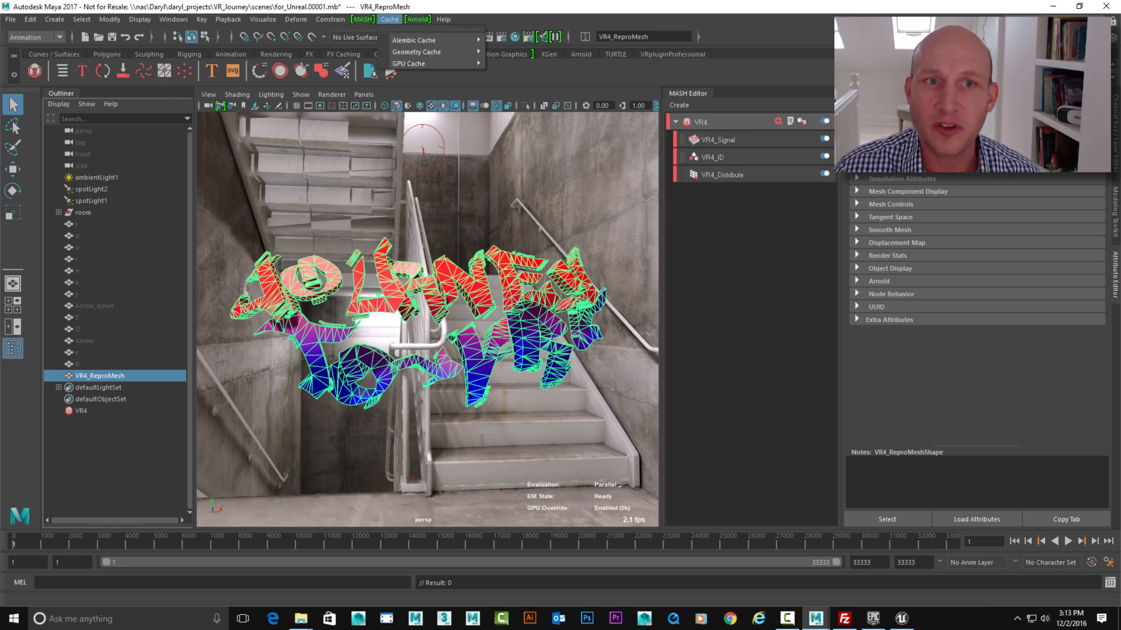
{"action": "mouse_move", "coordinate": [415, 40]}
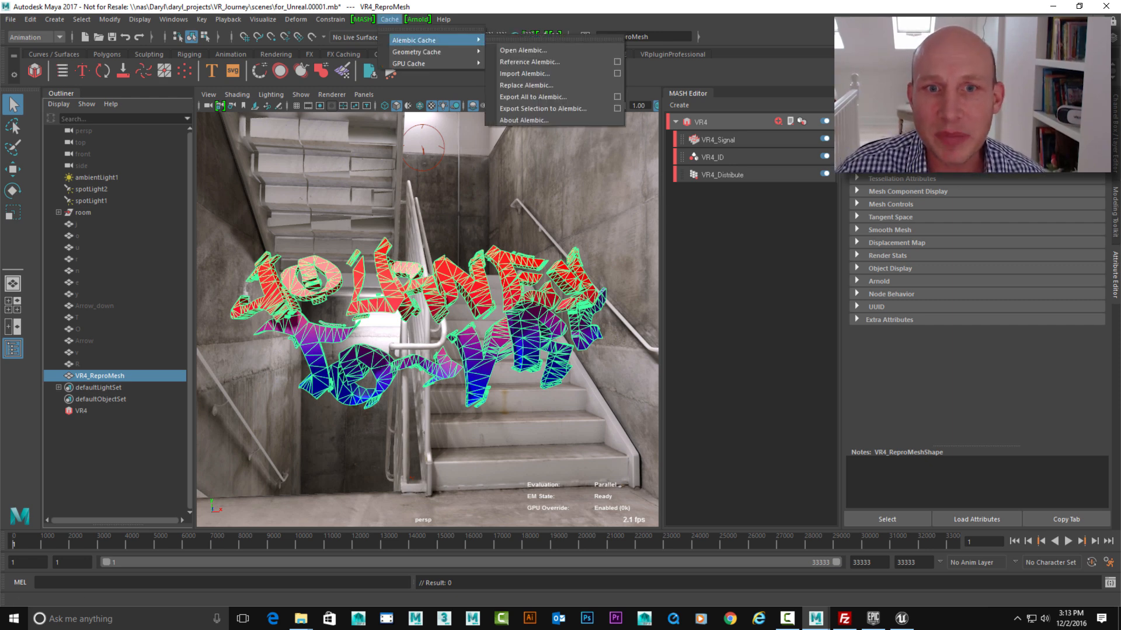
{"action": "left_click", "coordinate": [617, 109]}
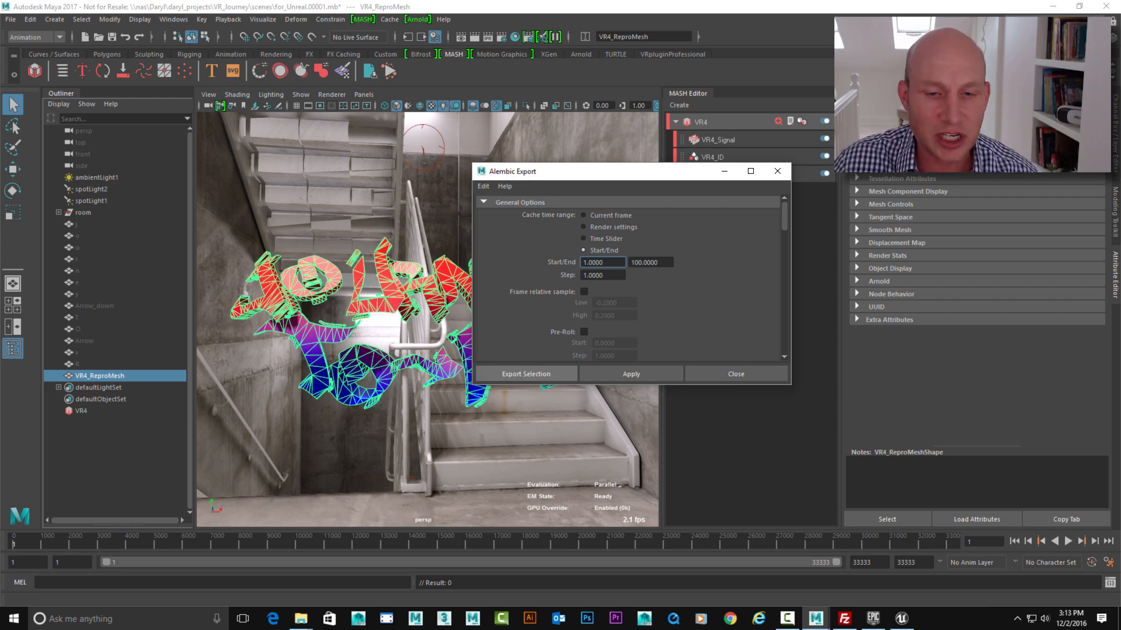
{"action": "left_click", "coordinate": [526, 374]}
{"action": "double_click", "coordinate": [268, 116]}
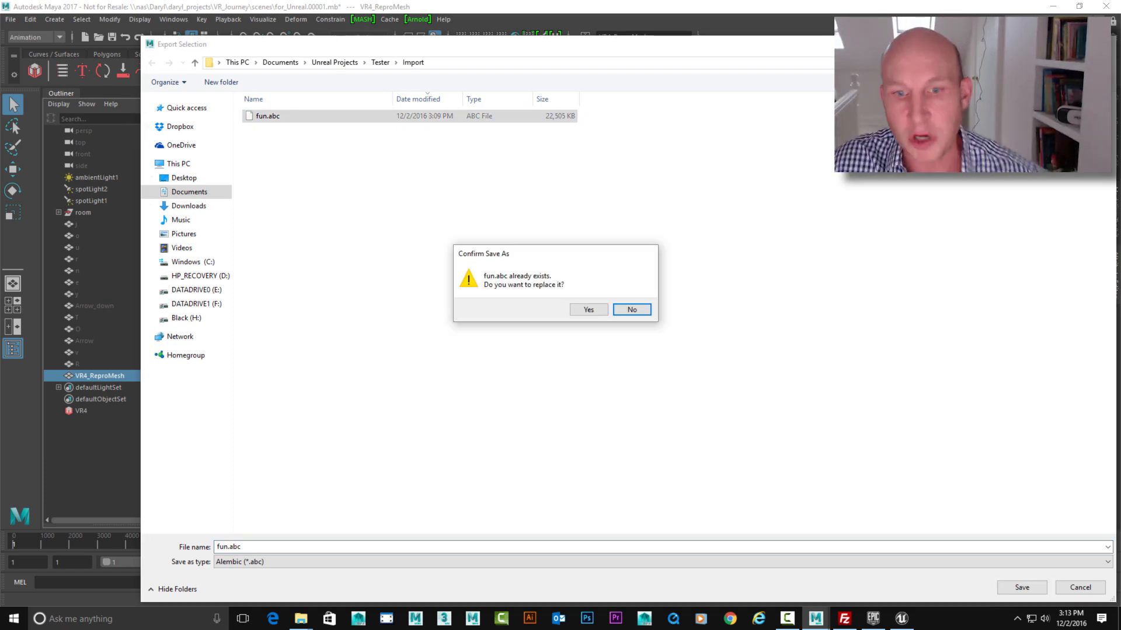
{"action": "left_click", "coordinate": [588, 309]}
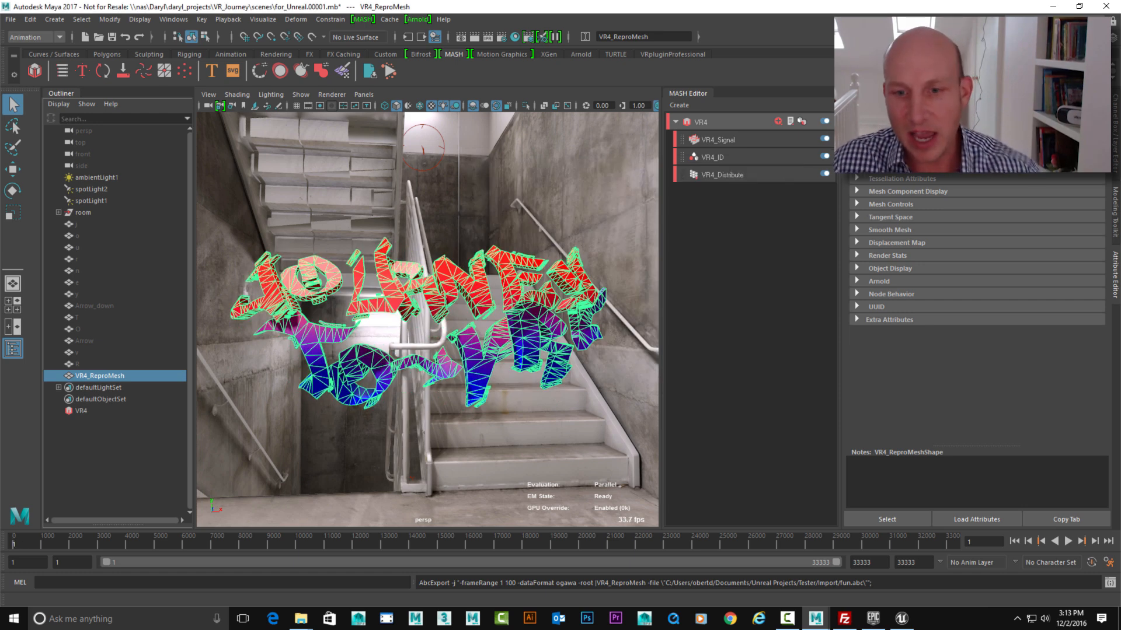
Step: Import the fun.abc Alembic cache into the current scene
{"action": "left_click", "coordinate": [496, 205]}
{"action": "left_click_drag", "start_coordinate": [496, 204], "coordinate": [496, 208], "text": "alt"}
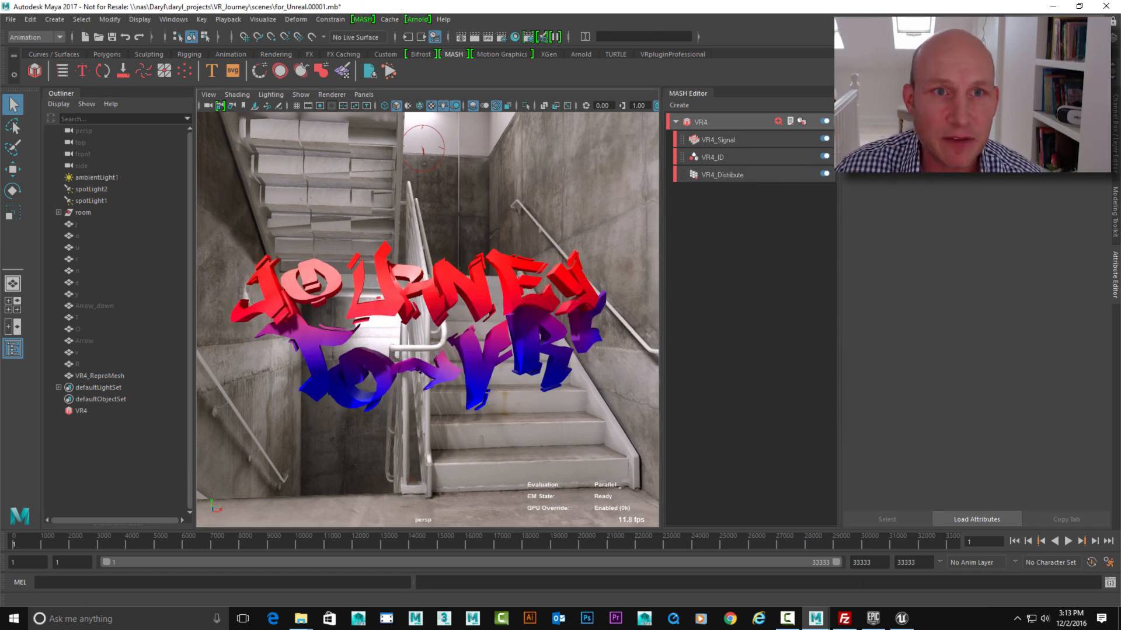
{"action": "left_click", "coordinate": [390, 19]}
{"action": "mouse_move", "coordinate": [432, 38]}
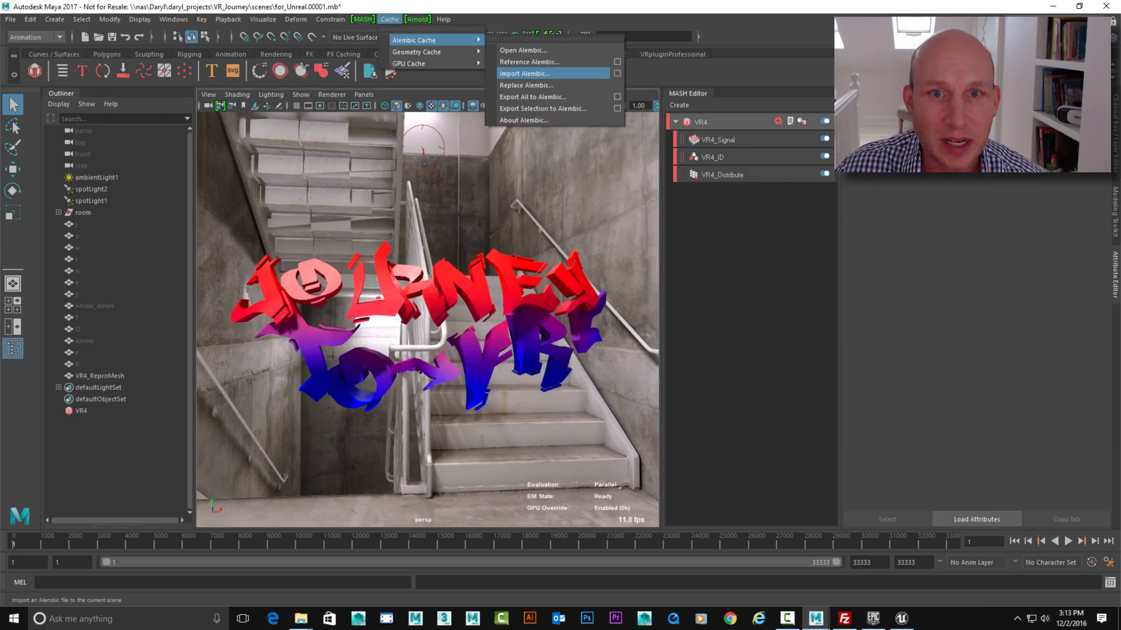
{"action": "left_click", "coordinate": [543, 72]}
{"action": "left_click", "coordinate": [174, 94]}
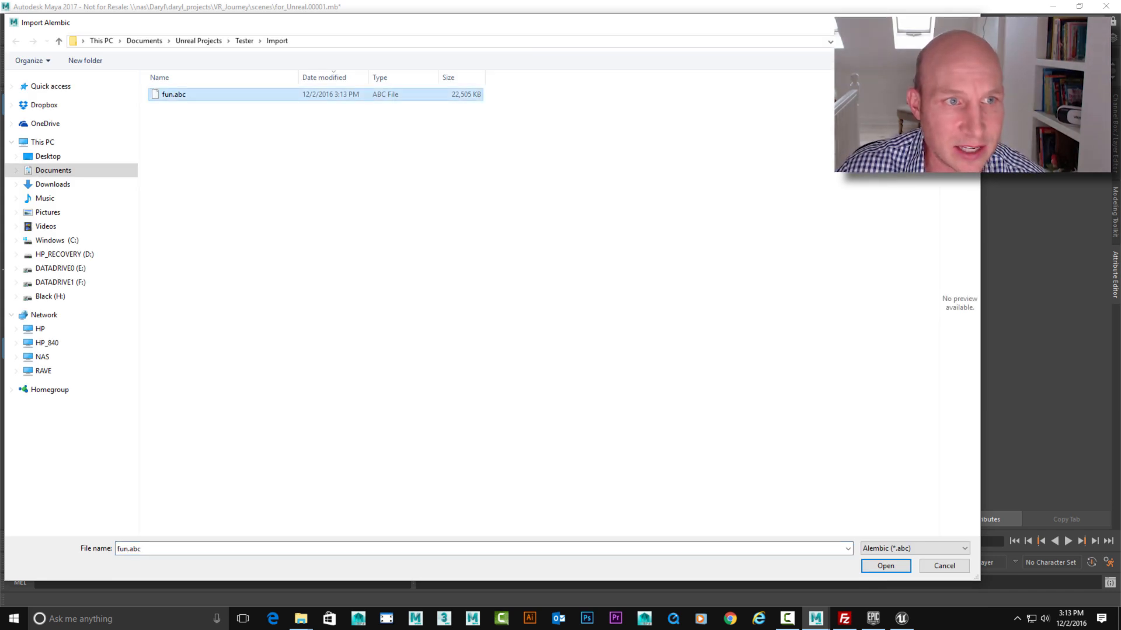
{"action": "left_click", "coordinate": [886, 565]}
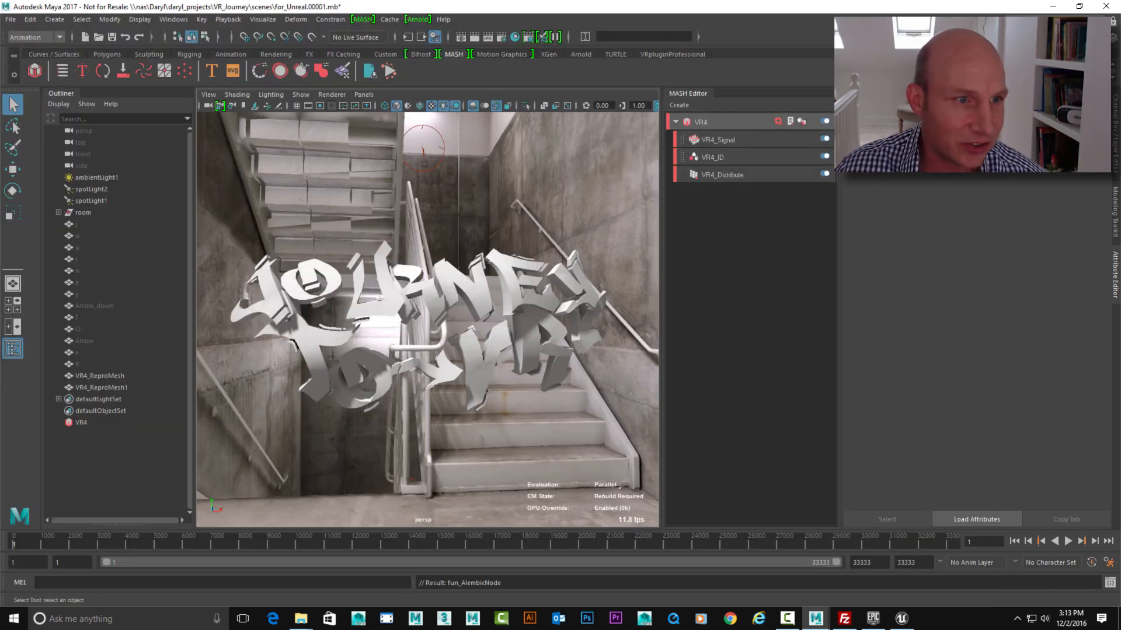
Step: Raise the imported VR4_ReproMesh1 about 50 cm so it sits above the original lettering
{"action": "left_click", "coordinate": [101, 387]}
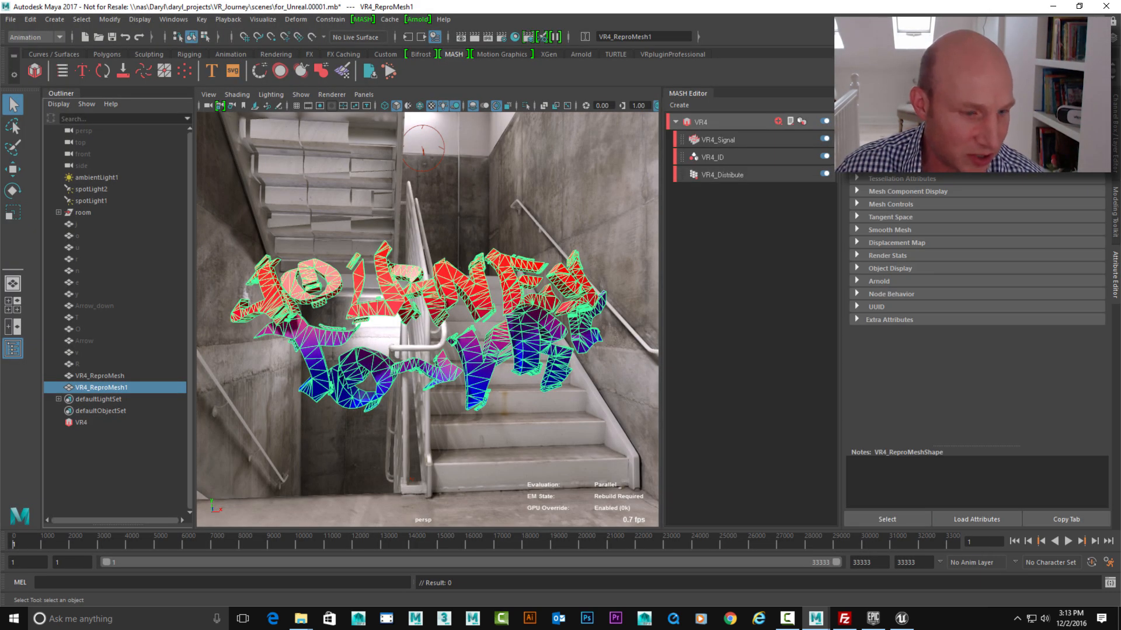
{"action": "key", "text": "w"}
{"action": "left_click_drag", "start_coordinate": [443, 292], "coordinate": [443, 113]}
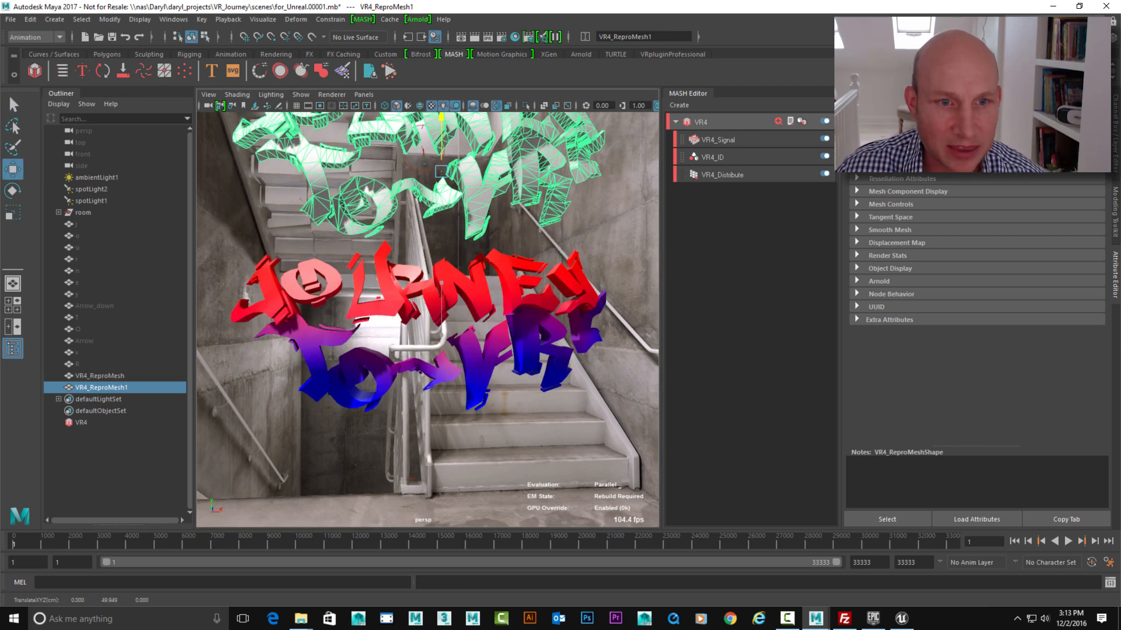
{"action": "middle_click_drag", "start_coordinate": [443, 114], "coordinate": [442, 193], "text": "alt"}
{"action": "scroll", "coordinate": [442, 194], "scroll_direction": "down", "scroll_amount": 2}
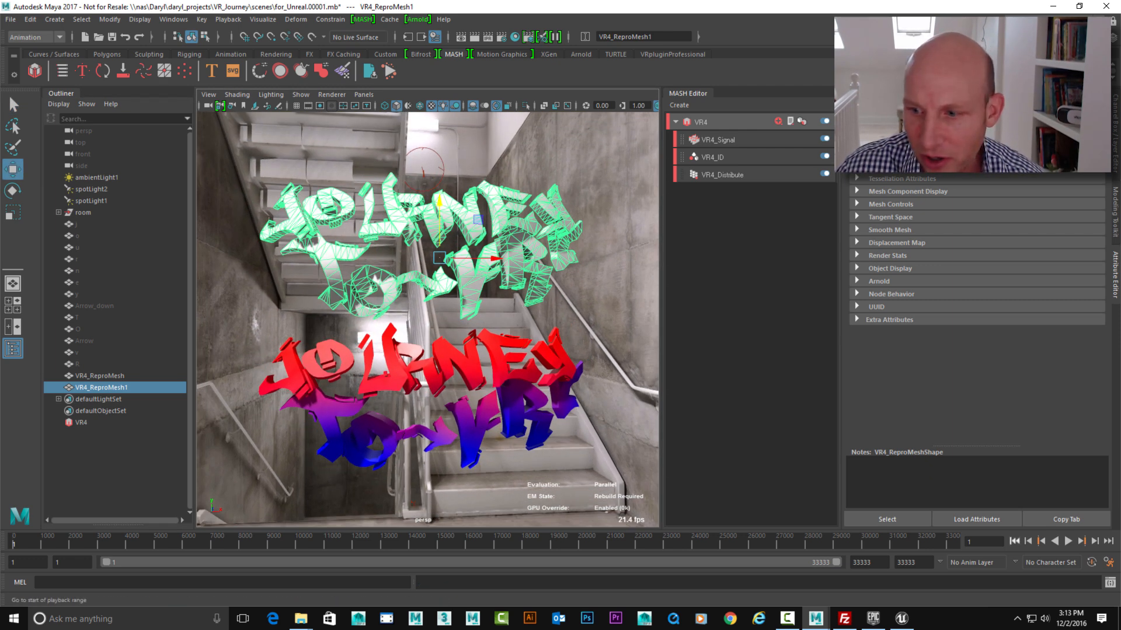
Step: Play the animation to compare the imported lettering with the original, and return to the first frame
{"action": "key", "text": "alt+v"}
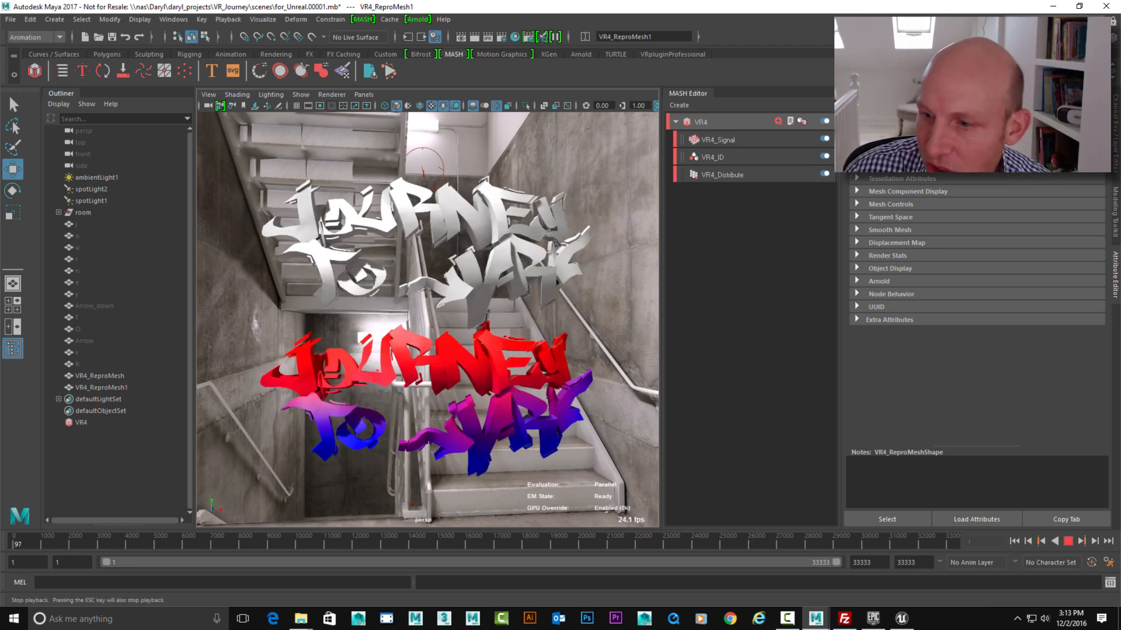
{"action": "left_click", "coordinate": [1068, 541]}
{"action": "left_click", "coordinate": [1014, 541]}
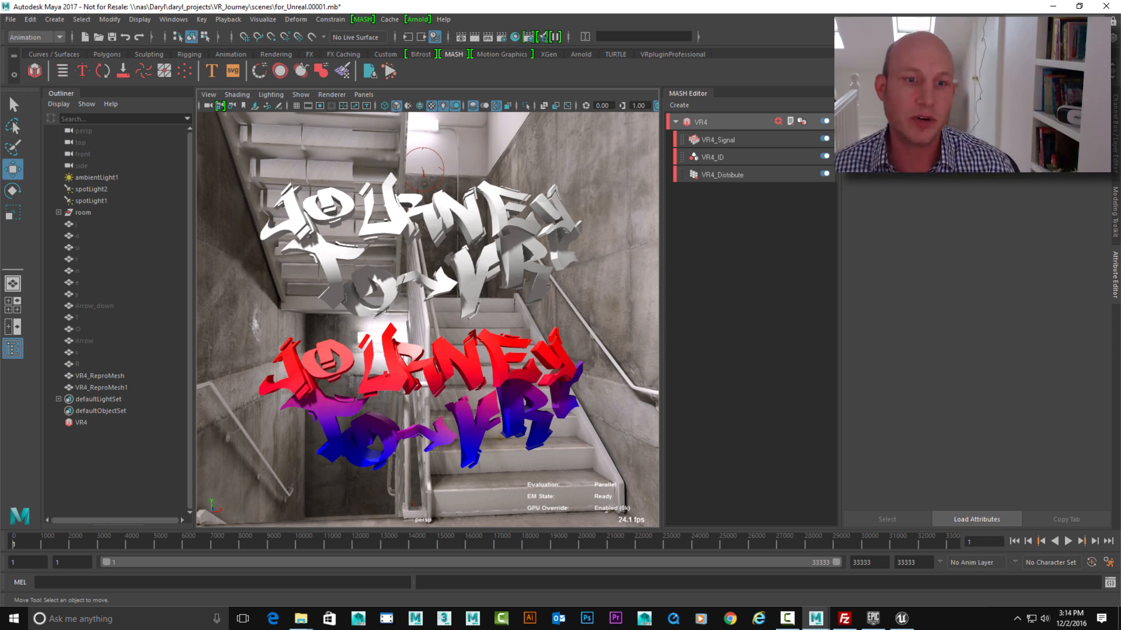
Step: Delete the imported VR4_ReproMesh1 lettering from the scene
{"action": "left_click", "coordinate": [440, 220]}
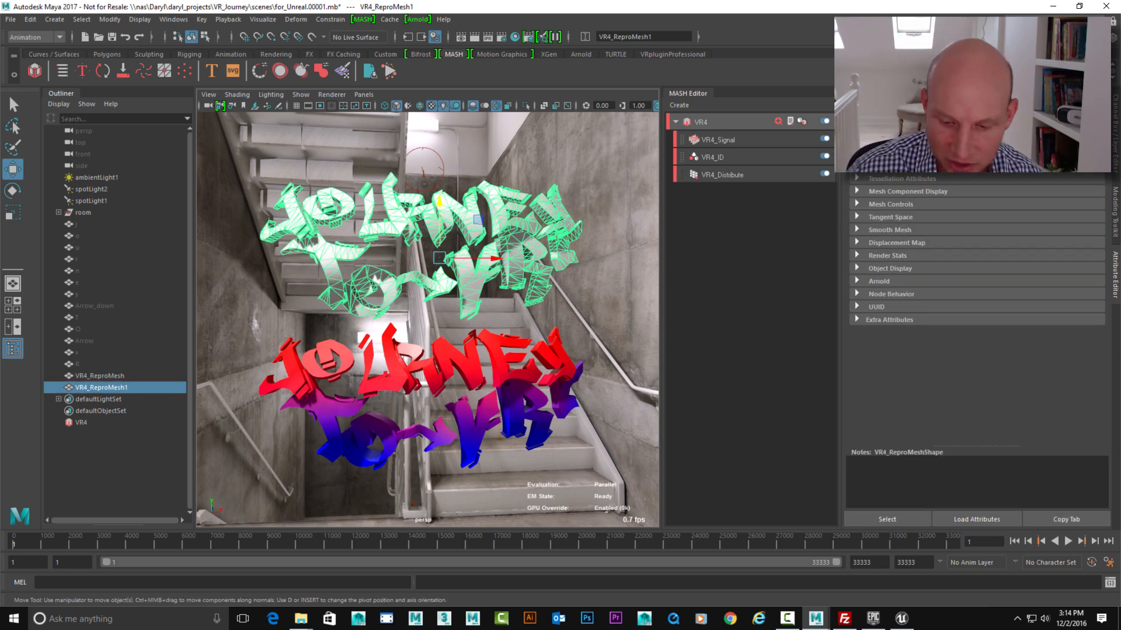
{"action": "key", "text": "Delete"}
{"action": "left_click_drag", "start_coordinate": [426, 351], "coordinate": [438, 306], "text": "alt"}
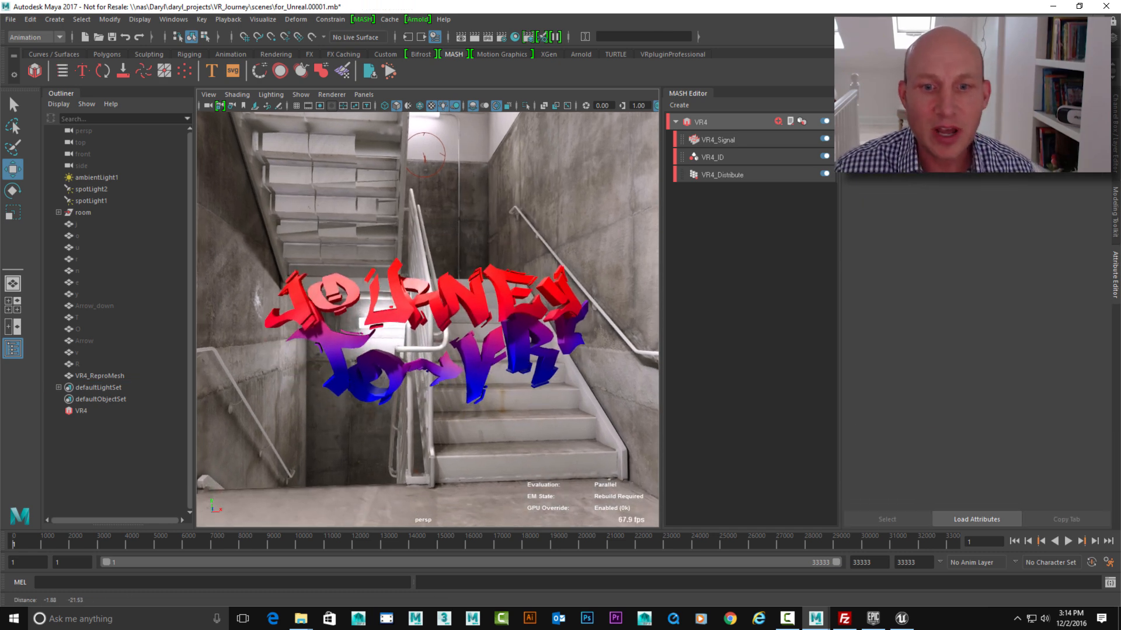
{"action": "right_click_drag", "start_coordinate": [438, 307], "coordinate": [493, 316], "text": "alt"}
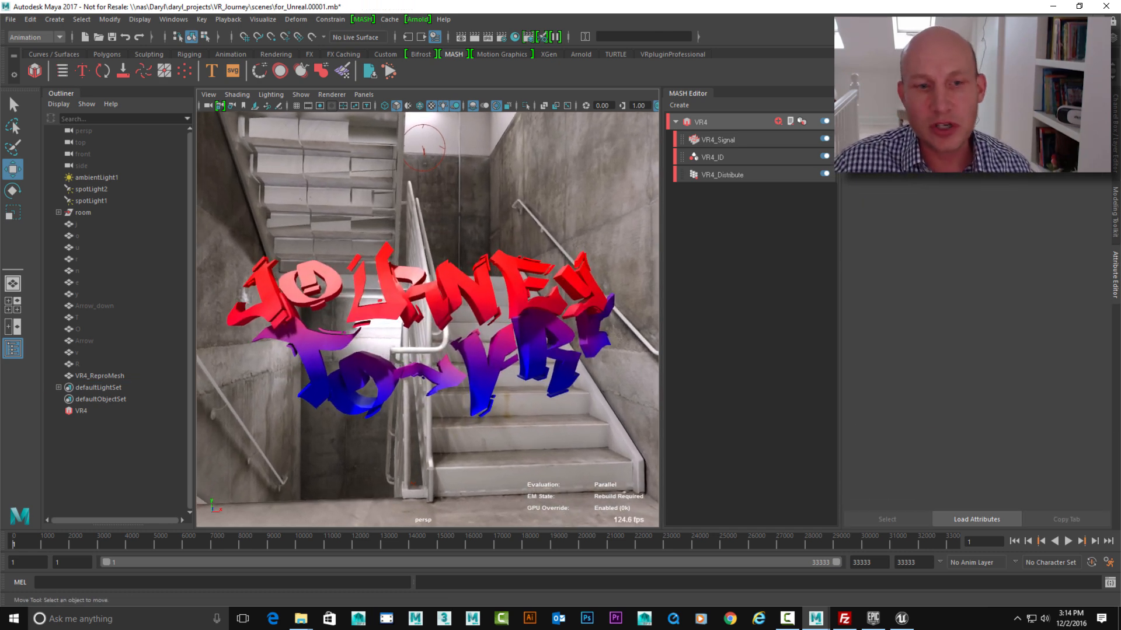
{"action": "mouse_move", "coordinate": [494, 315]}
{"action": "left_mouse_down", "text": "alt"}
{"action": "mouse_move", "coordinate": [508, 304]}
{"action": "mouse_move", "coordinate": [491, 307]}
{"action": "left_mouse_up", "text": "alt"}
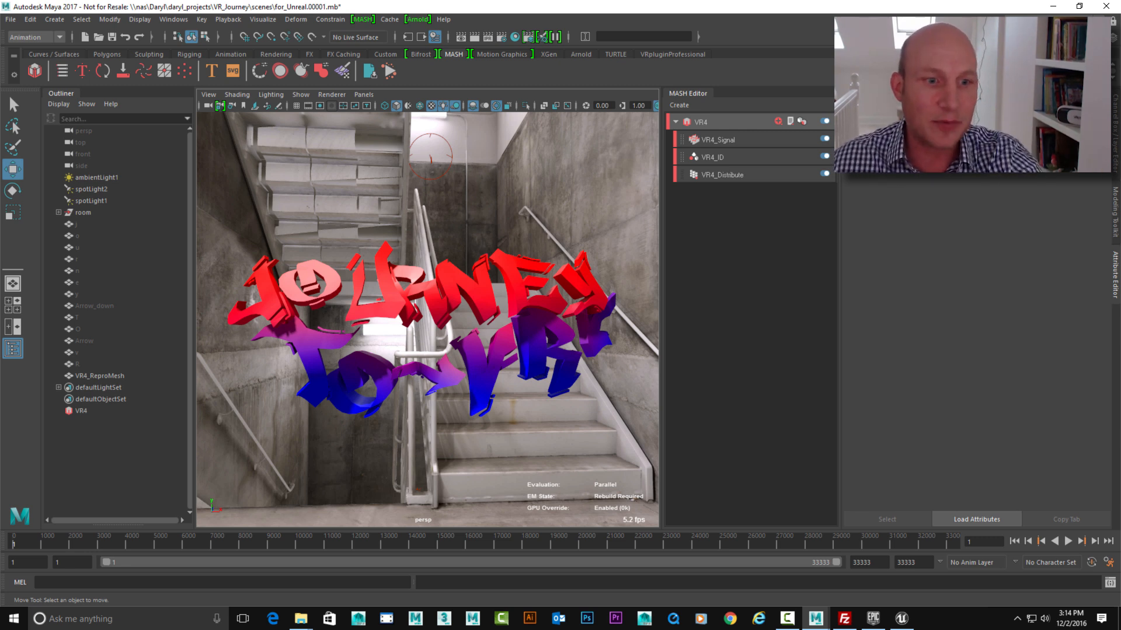
{"action": "left_click", "coordinate": [491, 306]}
{"action": "left_click", "coordinate": [494, 228]}
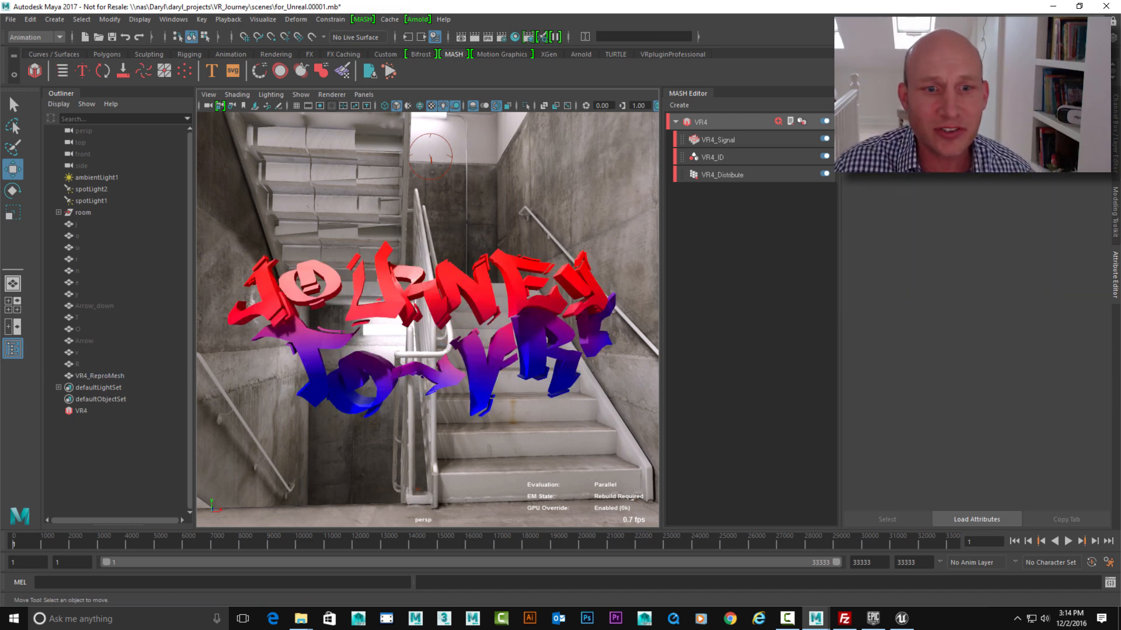
{"action": "left_click", "coordinate": [489, 305]}
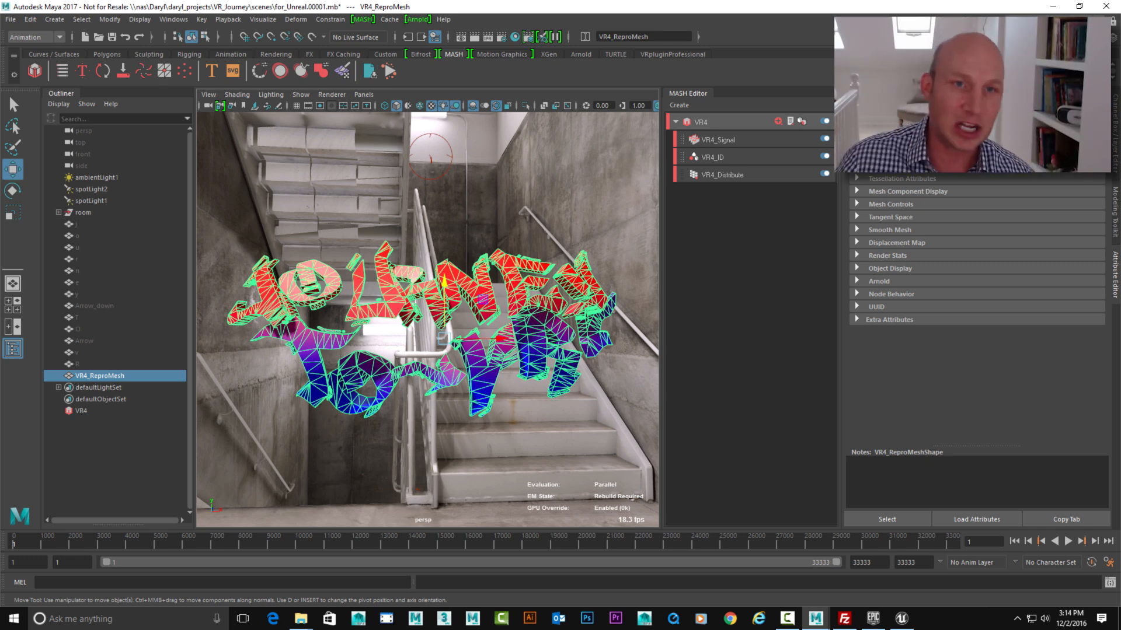
{"action": "key", "text": "alt+d"}
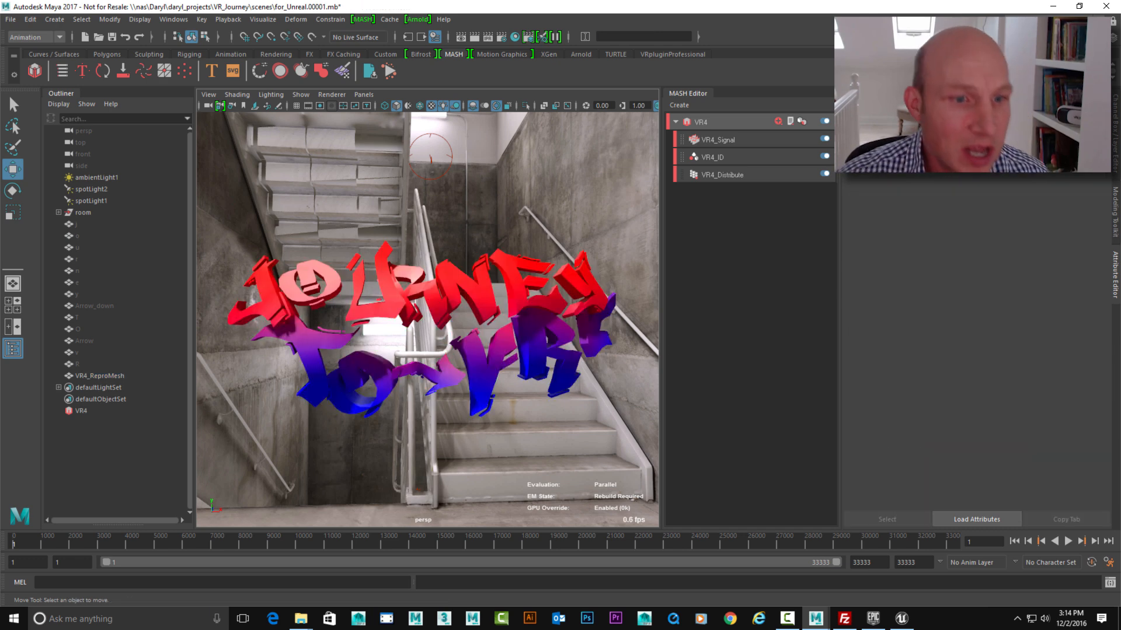
{"action": "left_click", "coordinate": [99, 376]}
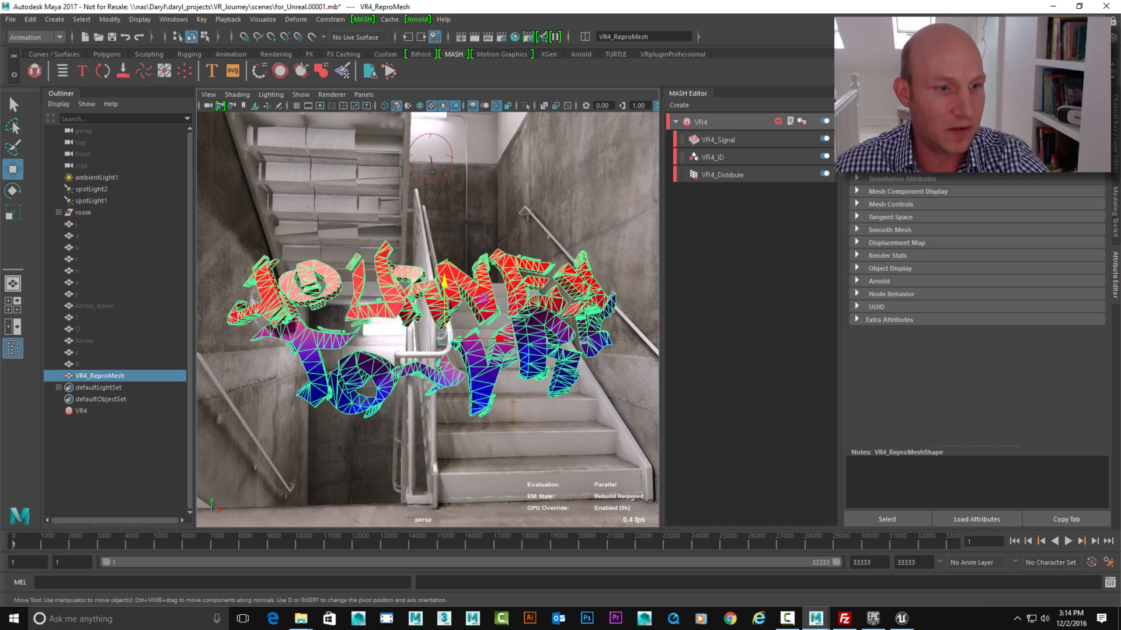
{"action": "key", "text": "alt+d"}
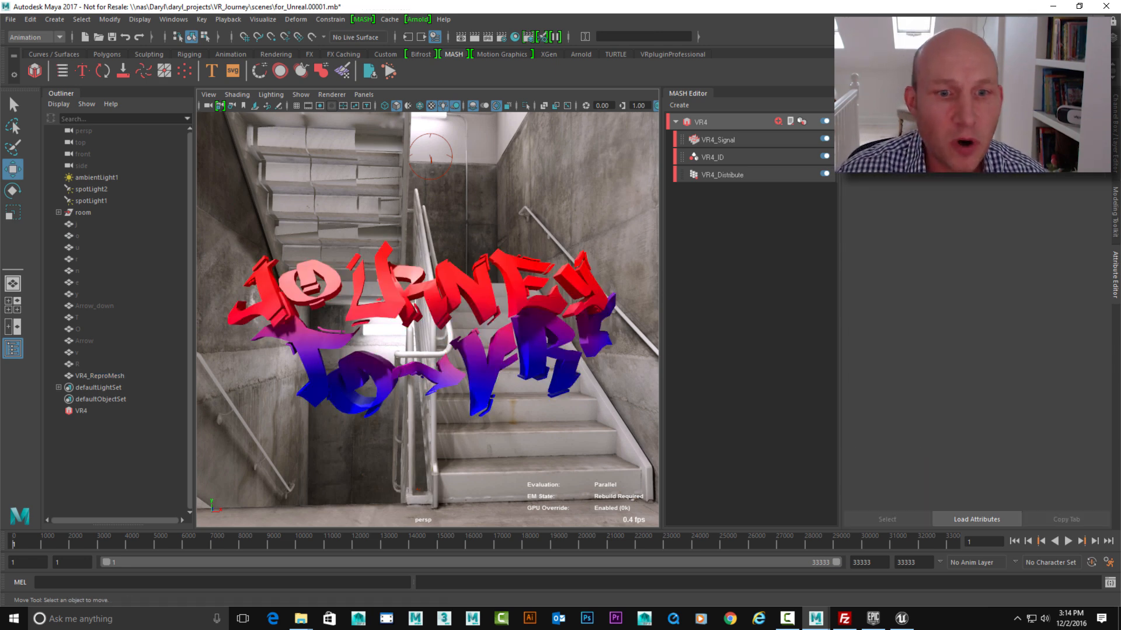
Step: Switch the VR4 MASH network's geometry type from the repro mesh to an instancer
{"action": "left_click", "coordinate": [99, 376]}
{"action": "left_click", "coordinate": [363, 19]}
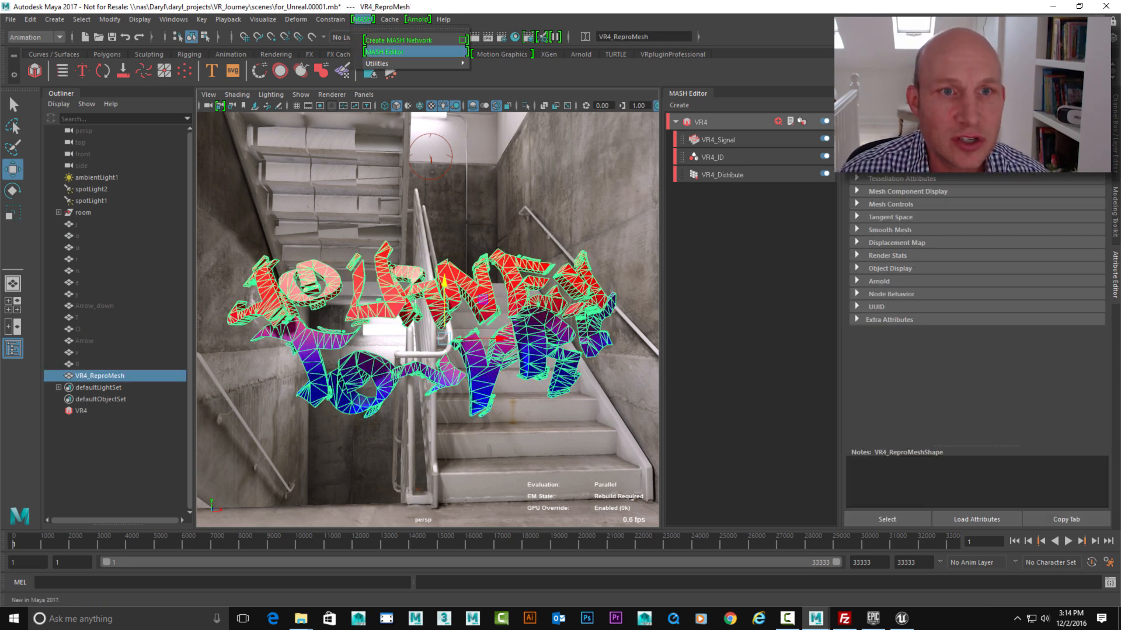
{"action": "mouse_move", "coordinate": [415, 63]}
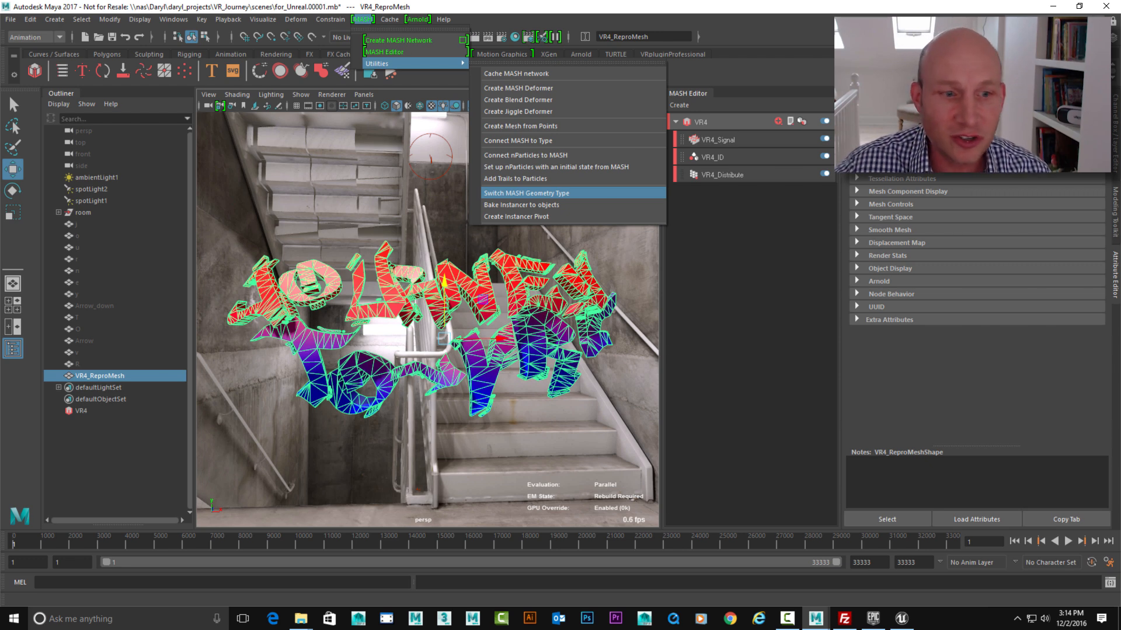
{"action": "left_click", "coordinate": [526, 192]}
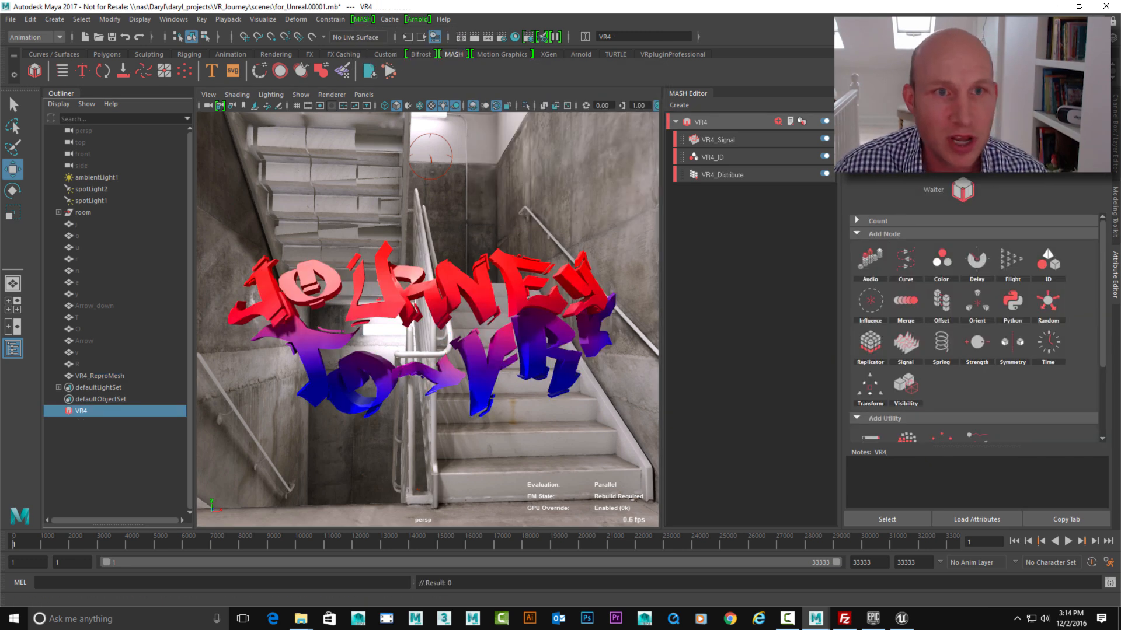
{"action": "left_click", "coordinate": [363, 19]}
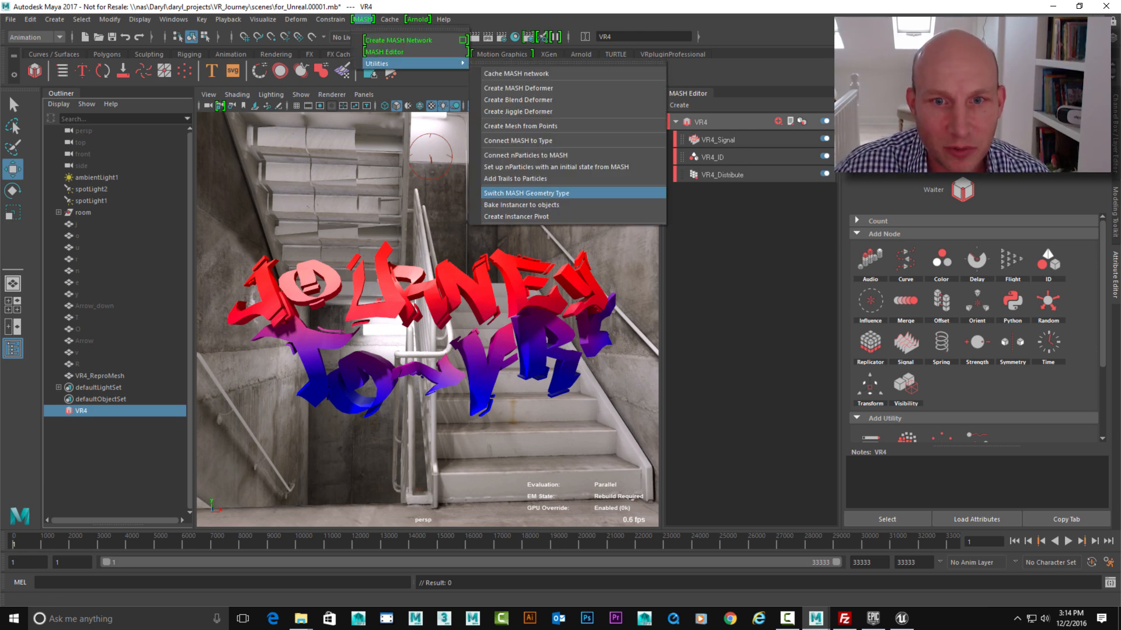
{"action": "left_click", "coordinate": [526, 193]}
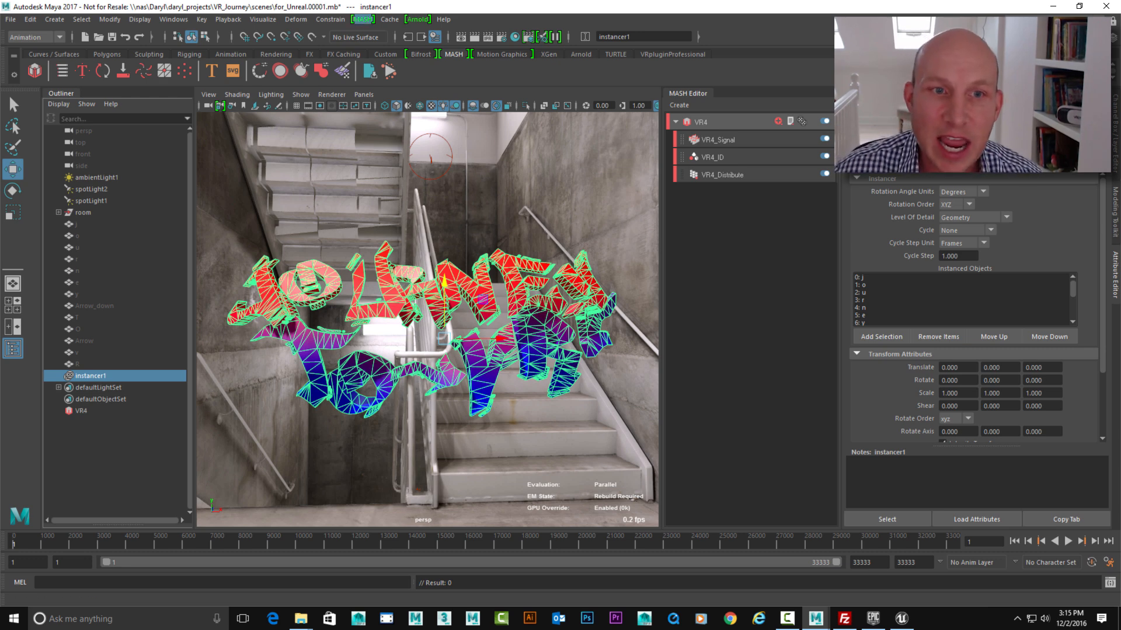
Step: Set the playback range's end frame to 100
{"action": "left_click", "coordinate": [362, 19]}
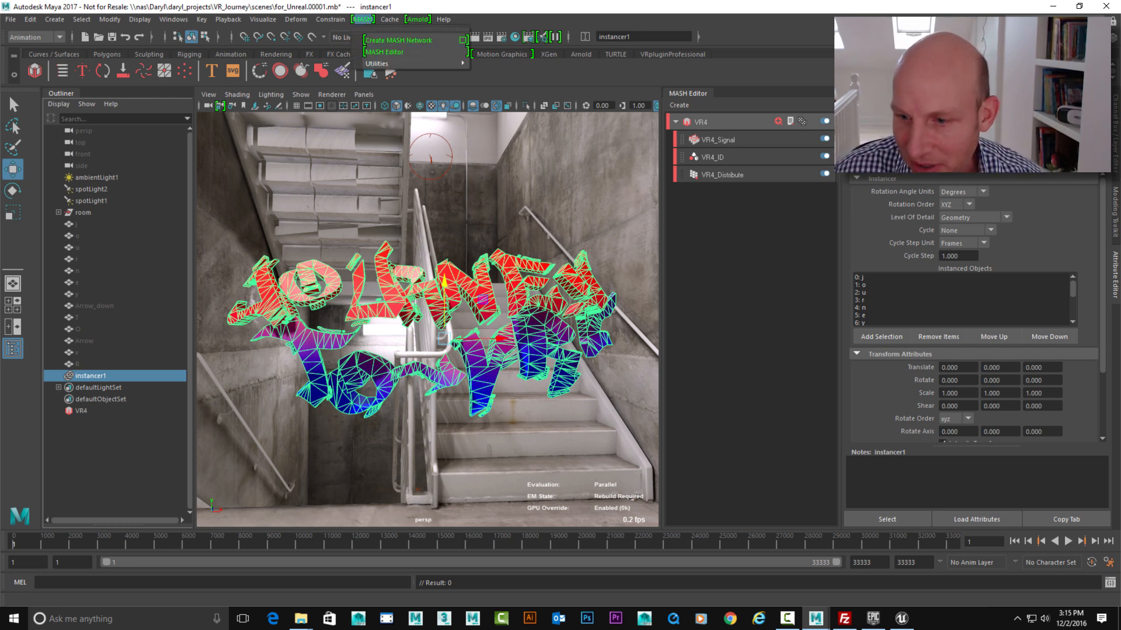
{"action": "double_click", "coordinate": [869, 562]}
{"action": "type", "text": "100"}
{"action": "key", "text": "Return"}
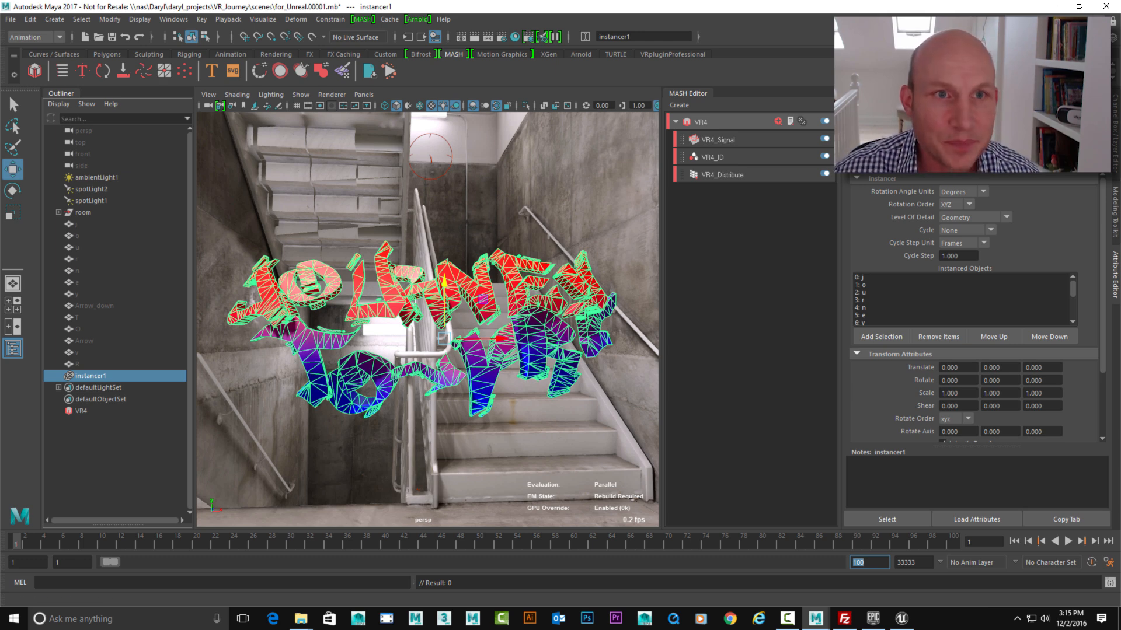
Step: Bake the instancer's animation to individual objects with the translate, rotate and scale channels
{"action": "left_click", "coordinate": [362, 19]}
{"action": "mouse_move", "coordinate": [397, 64]}
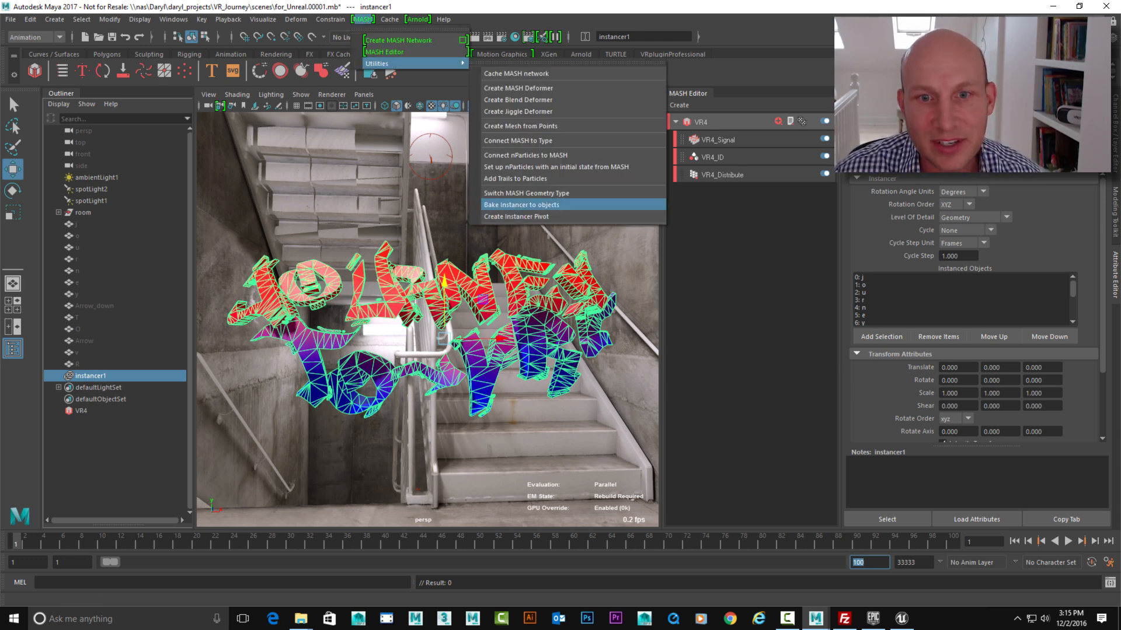
{"action": "left_click", "coordinate": [521, 205]}
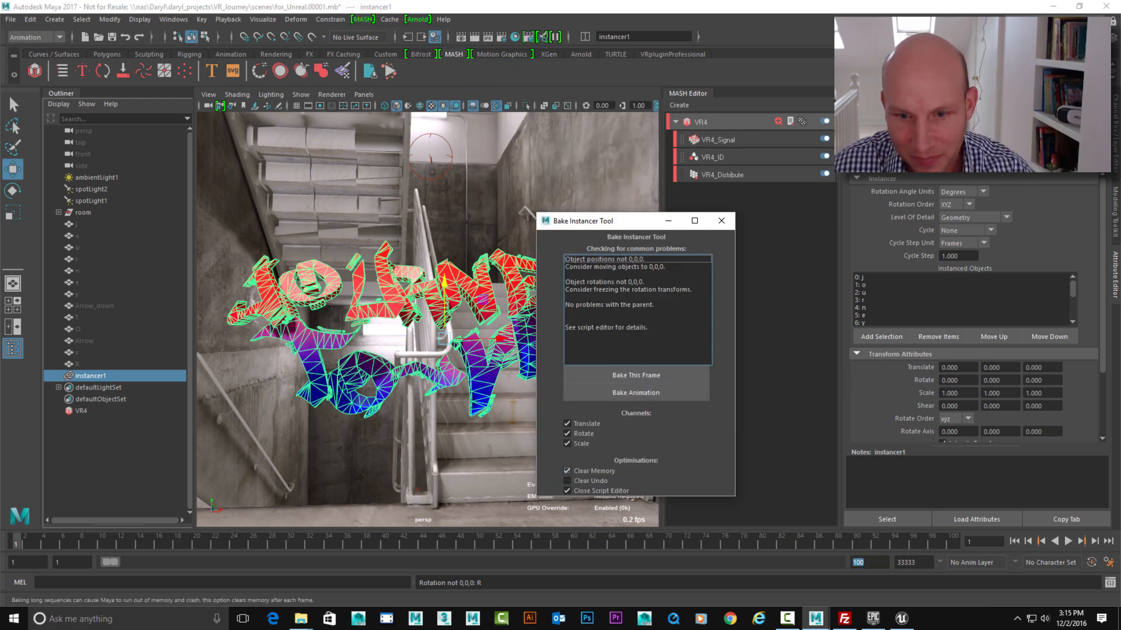
{"action": "left_click", "coordinate": [636, 393]}
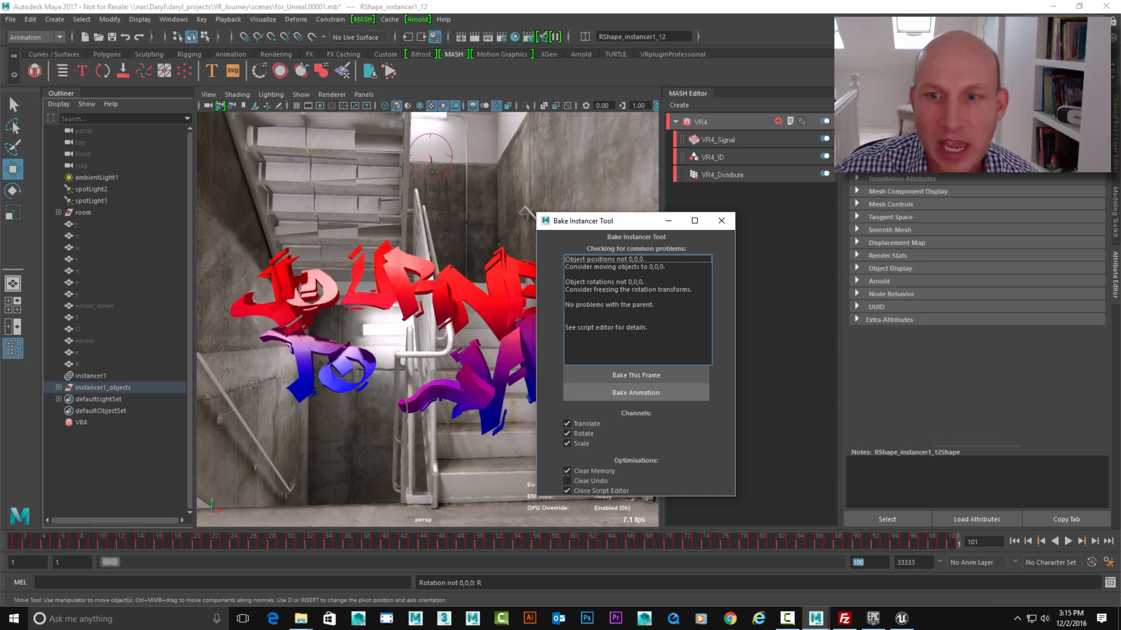
{"action": "left_click", "coordinate": [721, 221]}
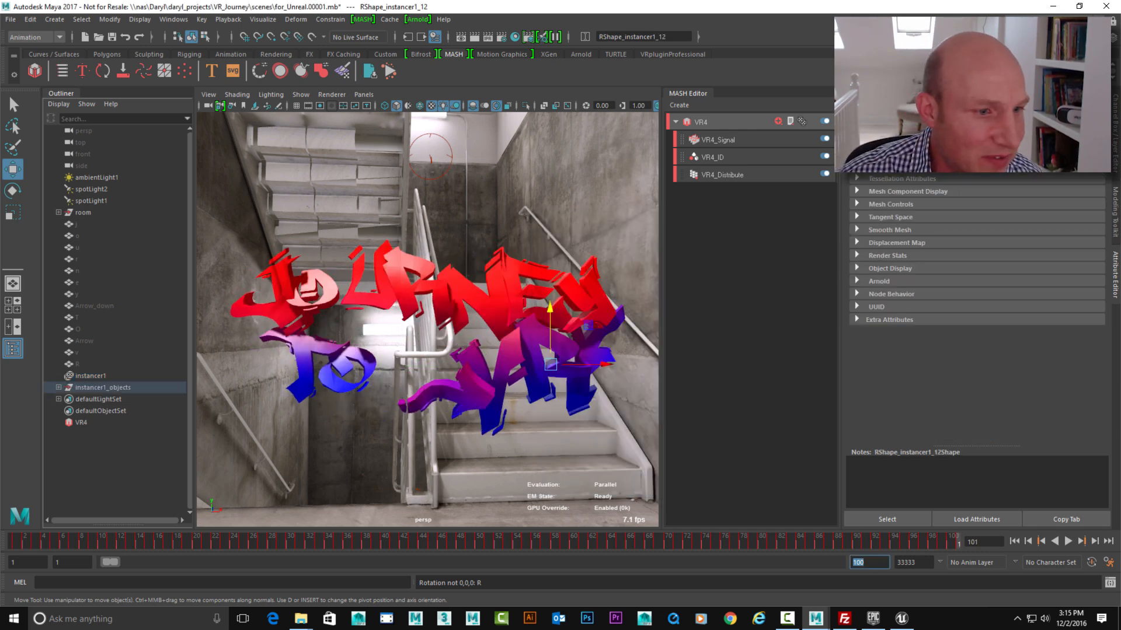
Step: Hide the original instancer1 and show all the baked letter objects inside the instancer1_objects group
{"action": "left_click", "coordinate": [91, 375]}
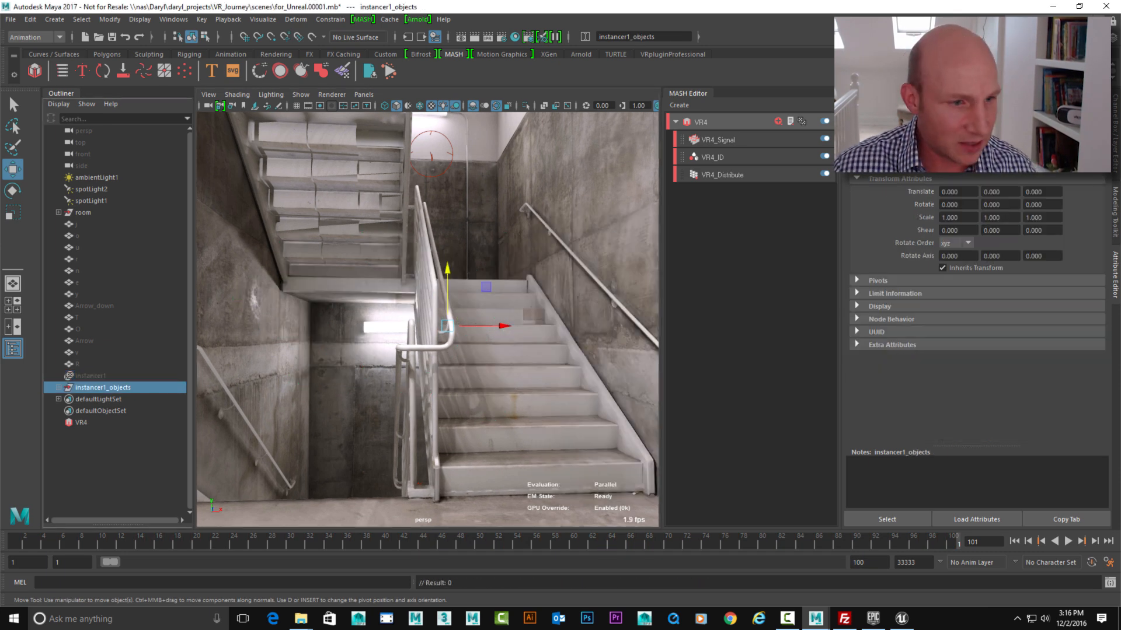
{"action": "key", "text": "Down"}
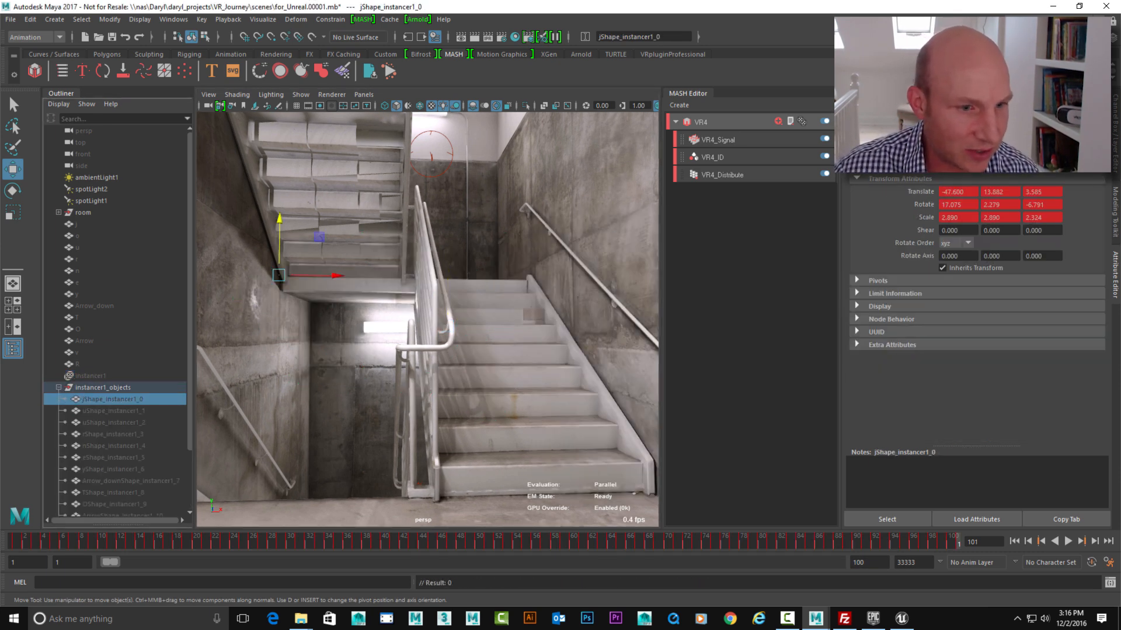
{"action": "scroll", "coordinate": [116, 321], "scroll_direction": "down", "scroll_amount": 2}
{"action": "left_click", "coordinate": [116, 468], "text": "shift"}
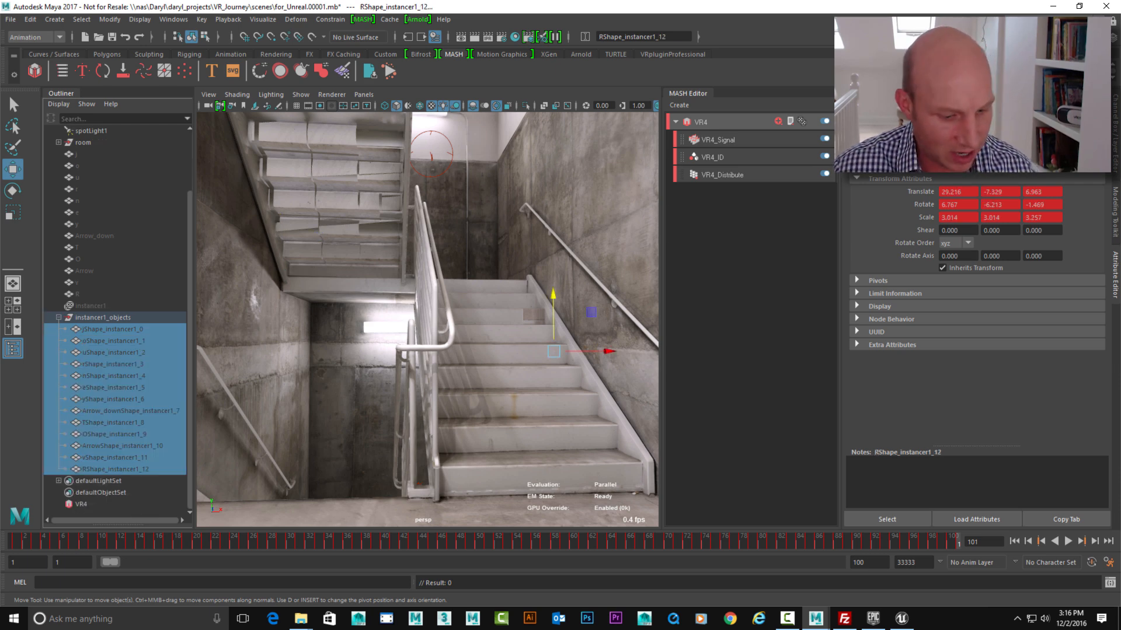
{"action": "key", "text": "shift+h"}
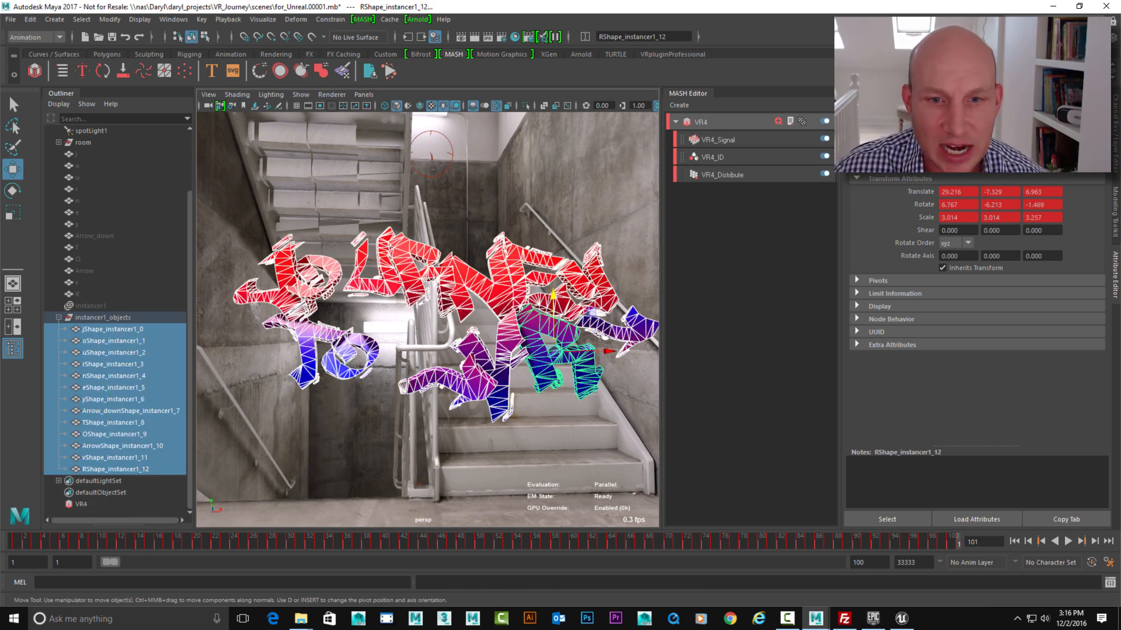
Step: Play the baked letter animation, check the letter R's keyed transforms, and return to the first frame
{"action": "left_click", "coordinate": [362, 444]}
{"action": "left_click_drag", "start_coordinate": [362, 444], "coordinate": [334, 419], "text": "alt"}
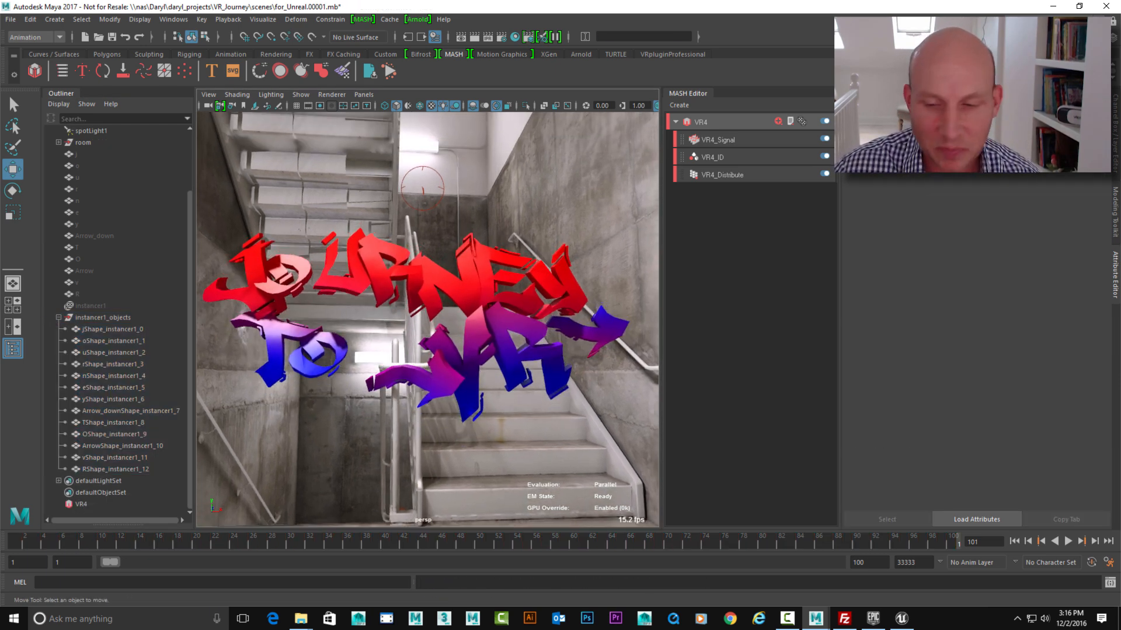
{"action": "left_click", "coordinate": [1067, 541]}
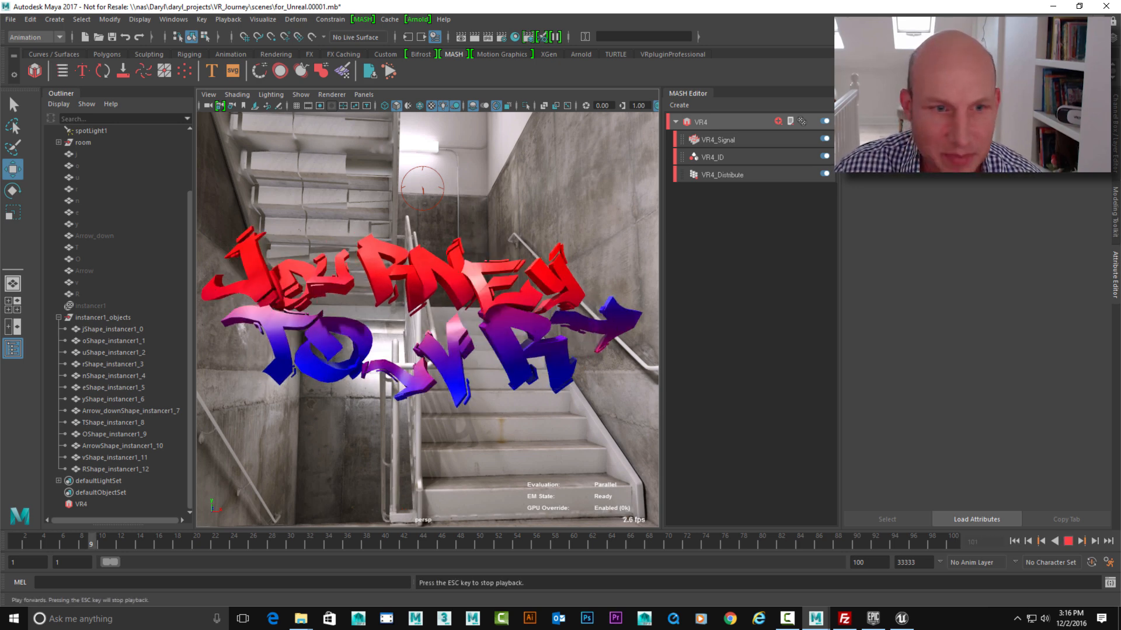
{"action": "key", "text": "Escape"}
{"action": "left_click", "coordinate": [380, 265]}
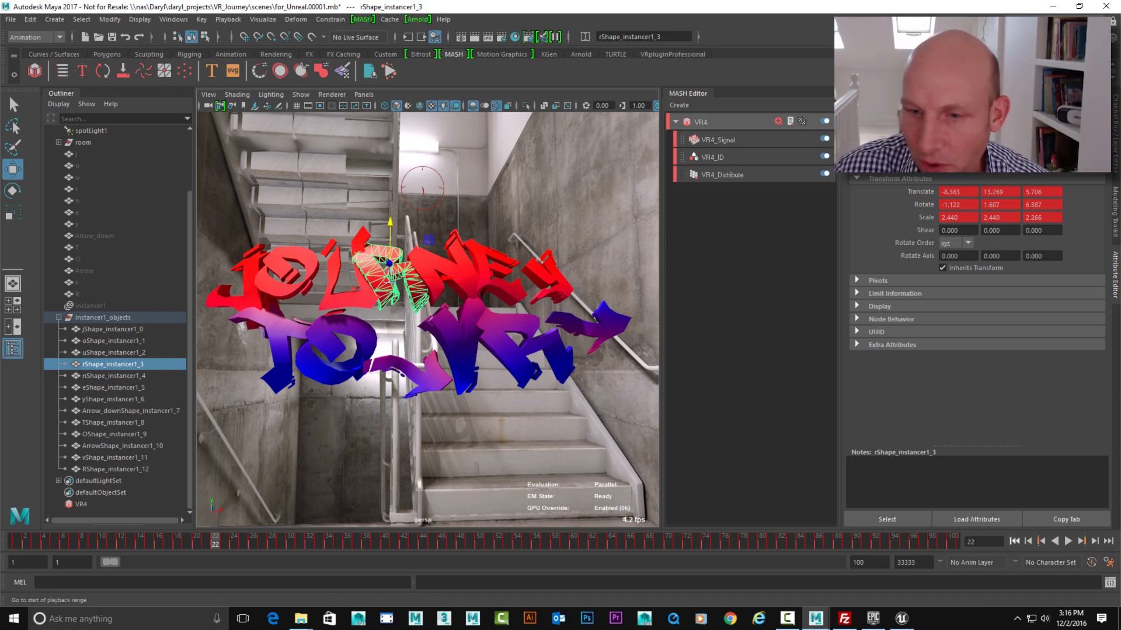
{"action": "left_click", "coordinate": [1014, 541]}
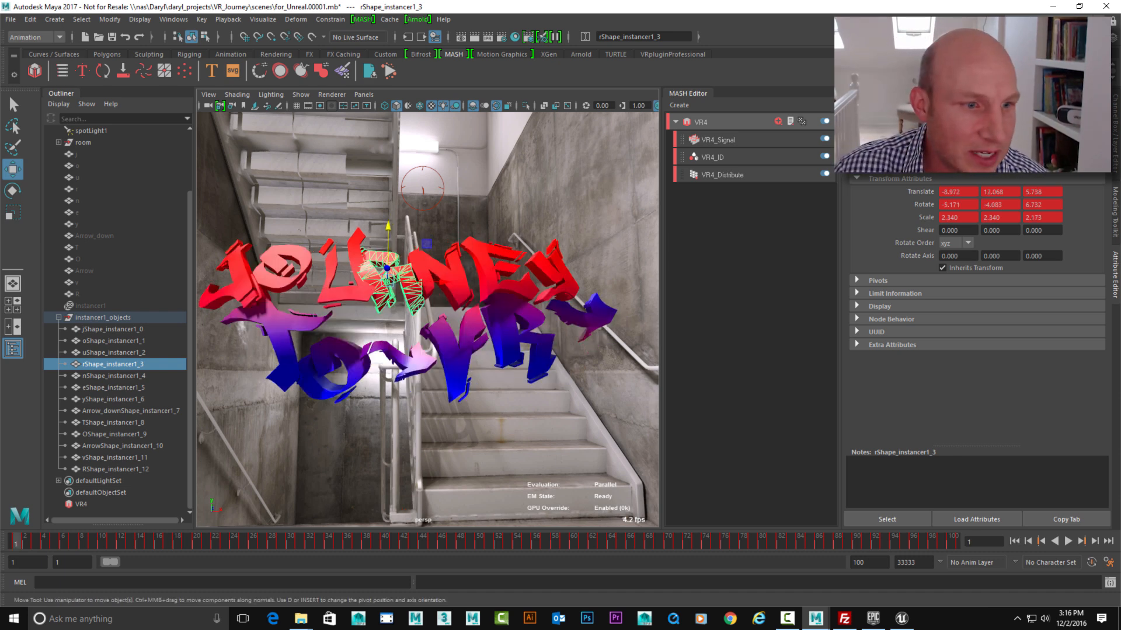
Step: Select the instancer1_objects group and start sending the selection to Unreal
{"action": "key", "text": "Up"}
{"action": "key", "text": "alt"}
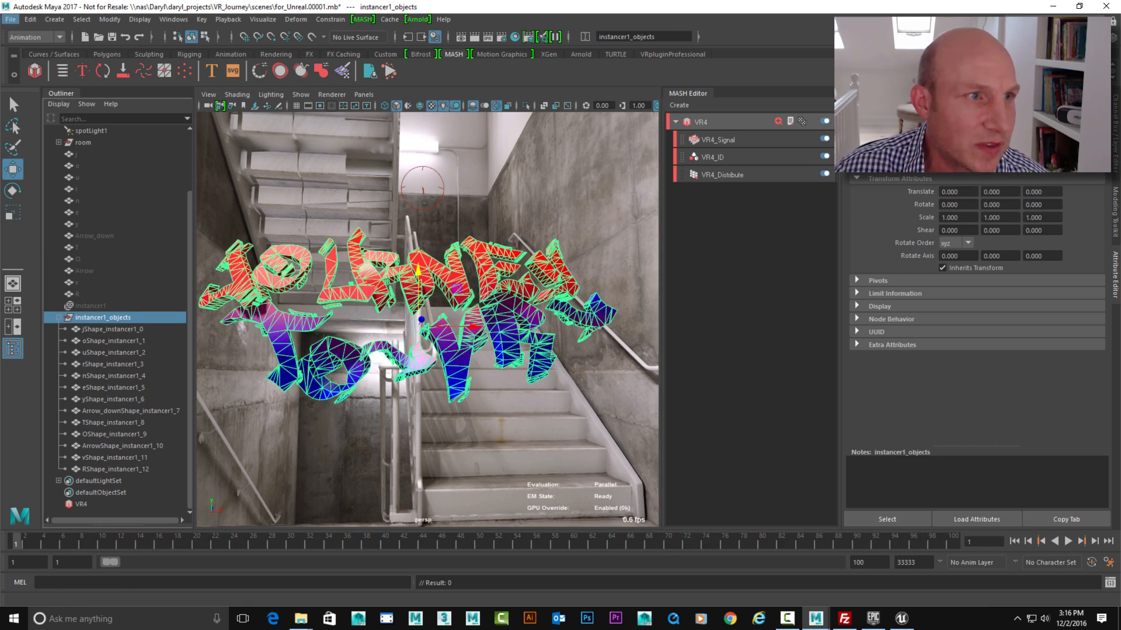
{"action": "left_click", "coordinate": [10, 19]}
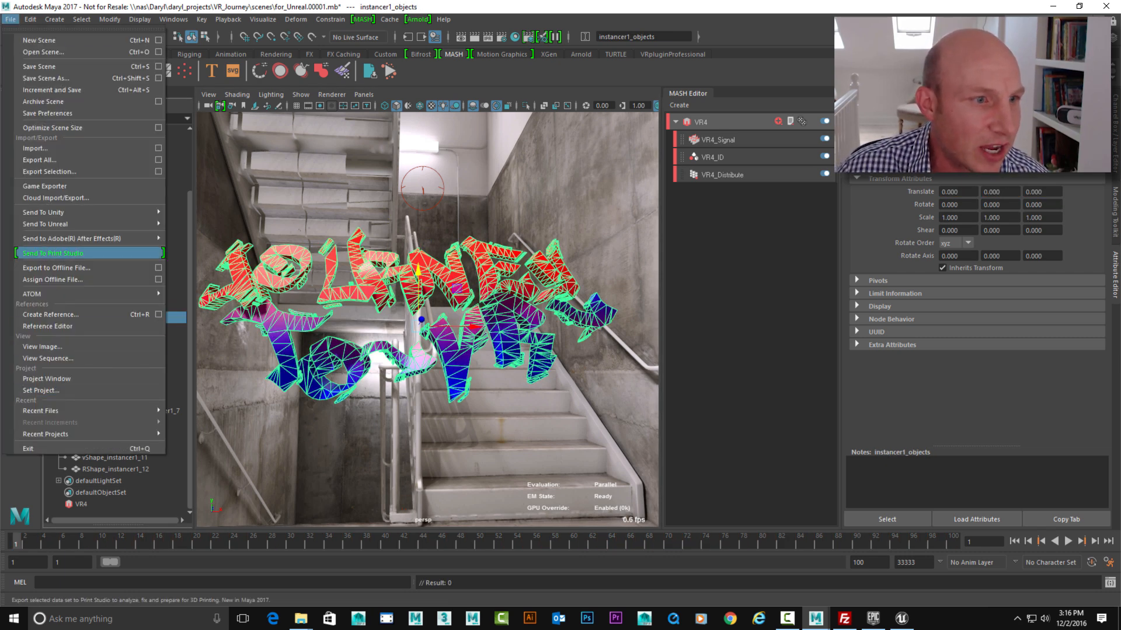
{"action": "mouse_move", "coordinate": [55, 224]}
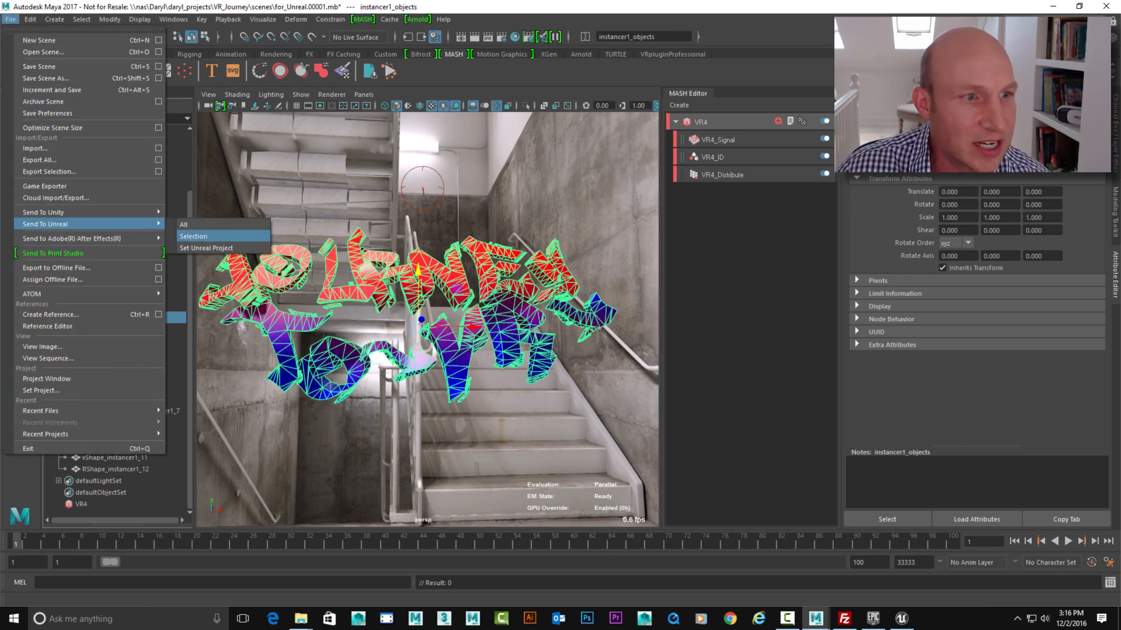
{"action": "left_click", "coordinate": [193, 236]}
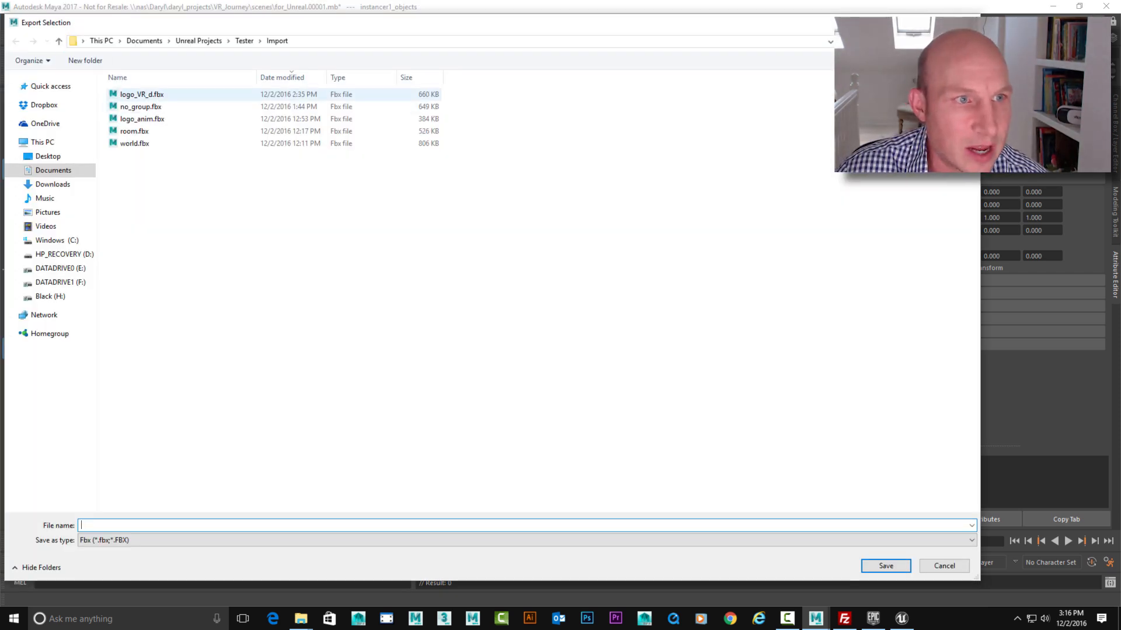
Step: Export the baked lettering as the FBX file fun_logo_anim in the Tester project's Import folder, keeping the exporter settings
{"action": "left_click", "coordinate": [142, 94]}
{"action": "left_click", "coordinate": [134, 526]}
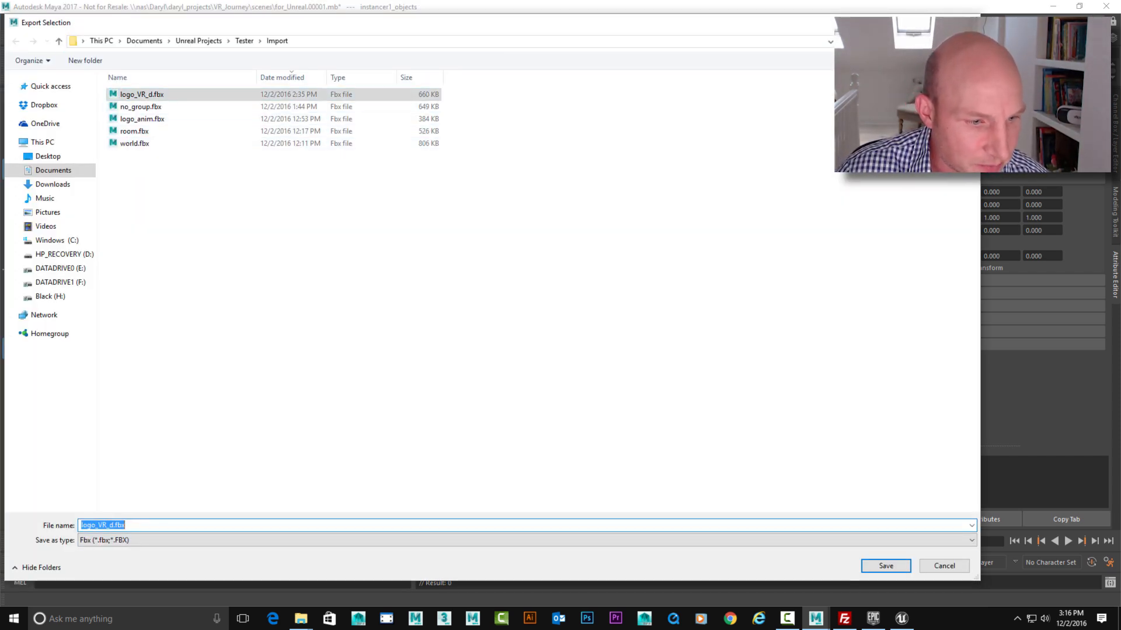
{"action": "type", "text": "f"}
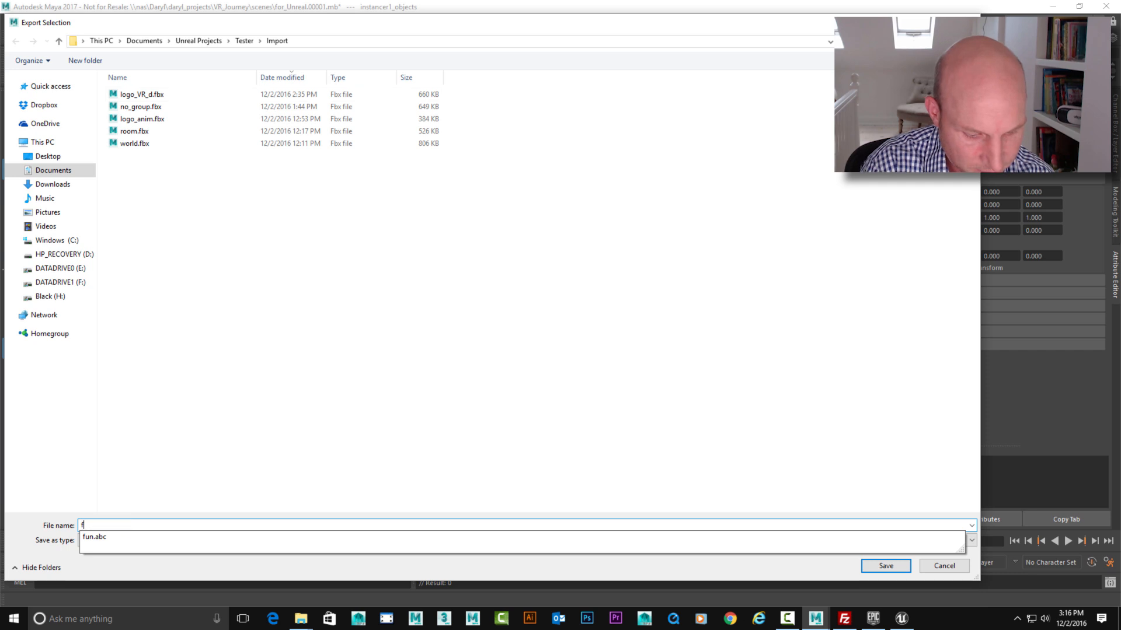
{"action": "type", "text": "uner"}
{"action": "key", "text": "BackSpace"}
{"action": "key", "text": "BackSpace"}
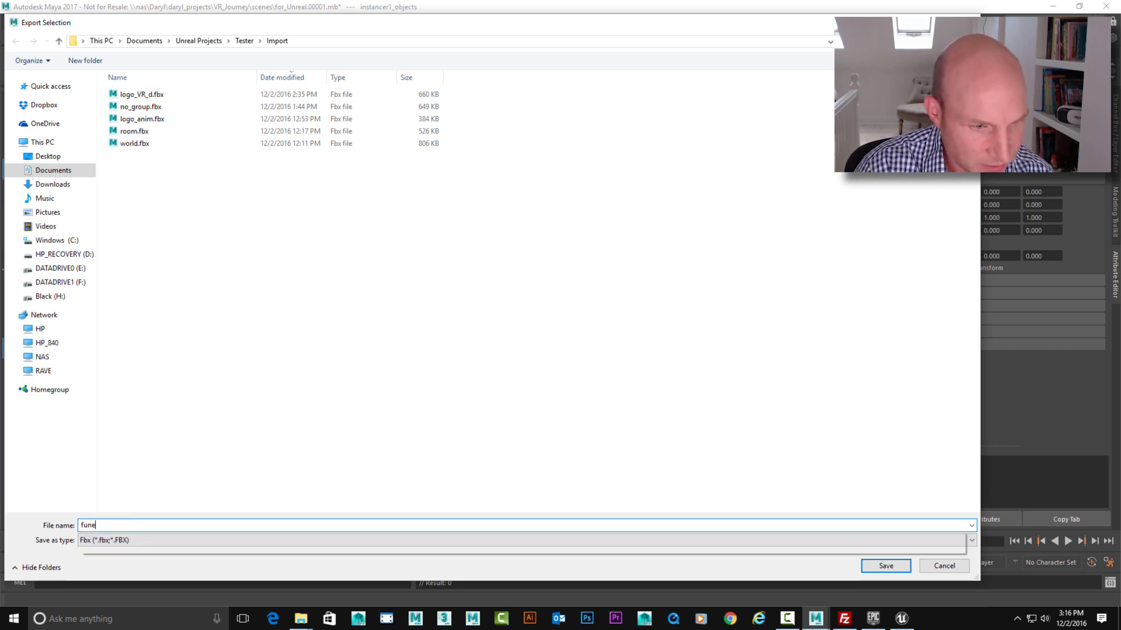
{"action": "type", "text": "_logo_anim"}
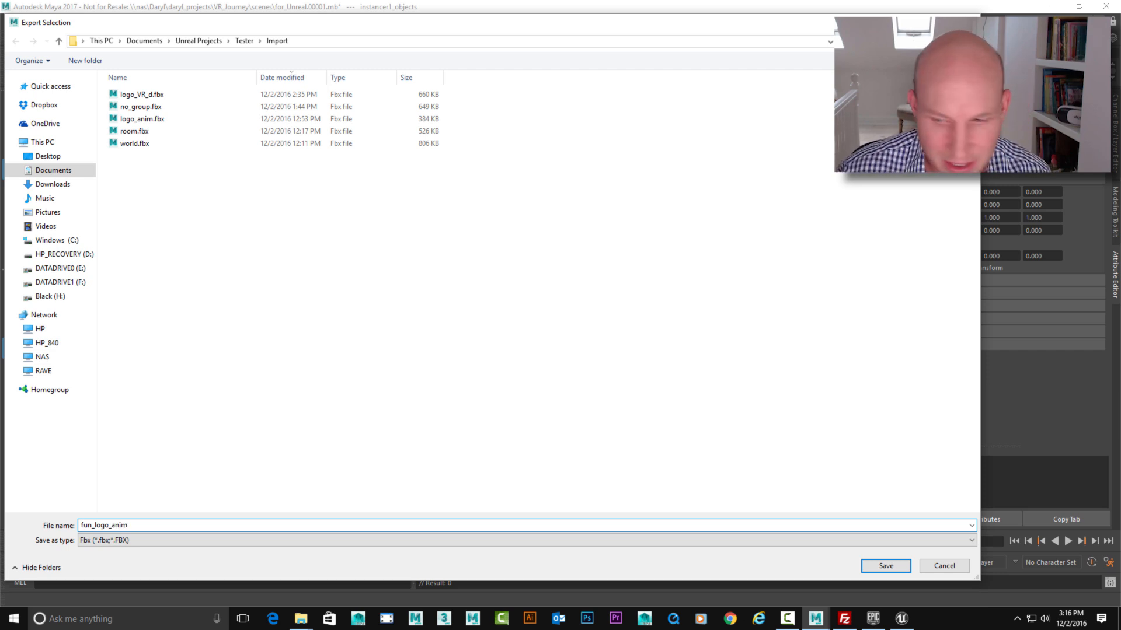
{"action": "key", "text": "Return"}
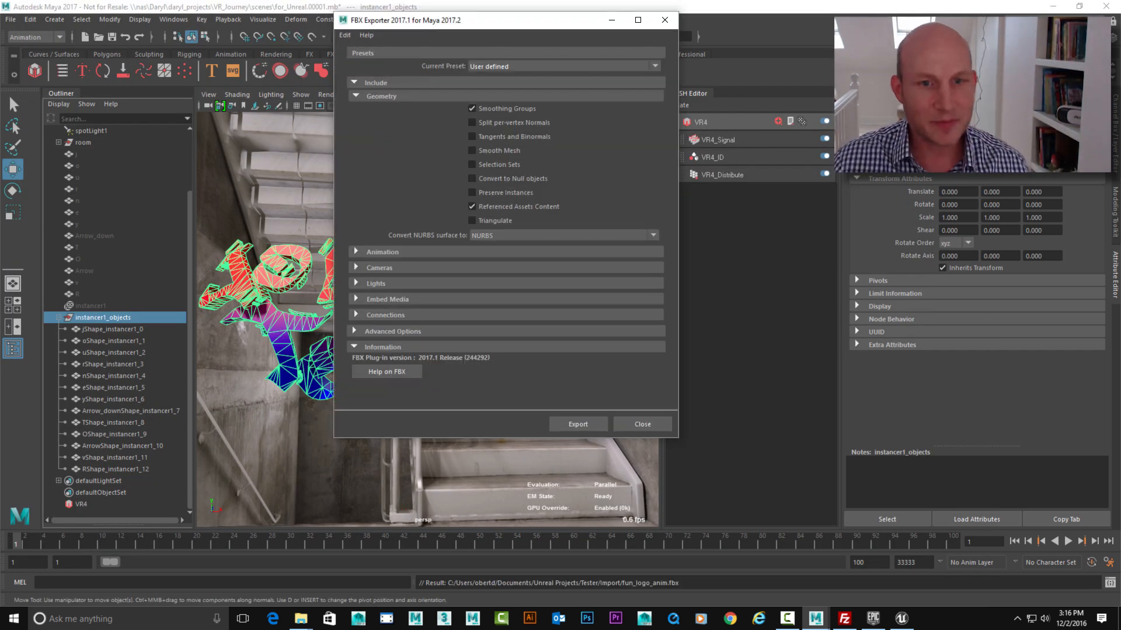
{"action": "key", "text": "Return"}
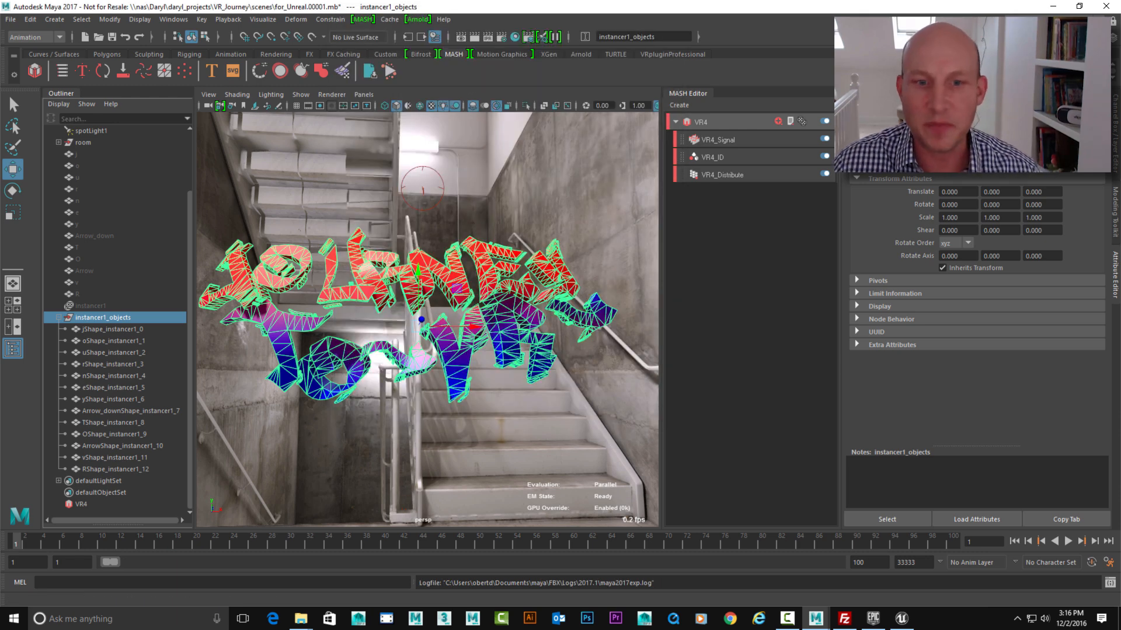
{"action": "left_click", "coordinate": [543, 427]}
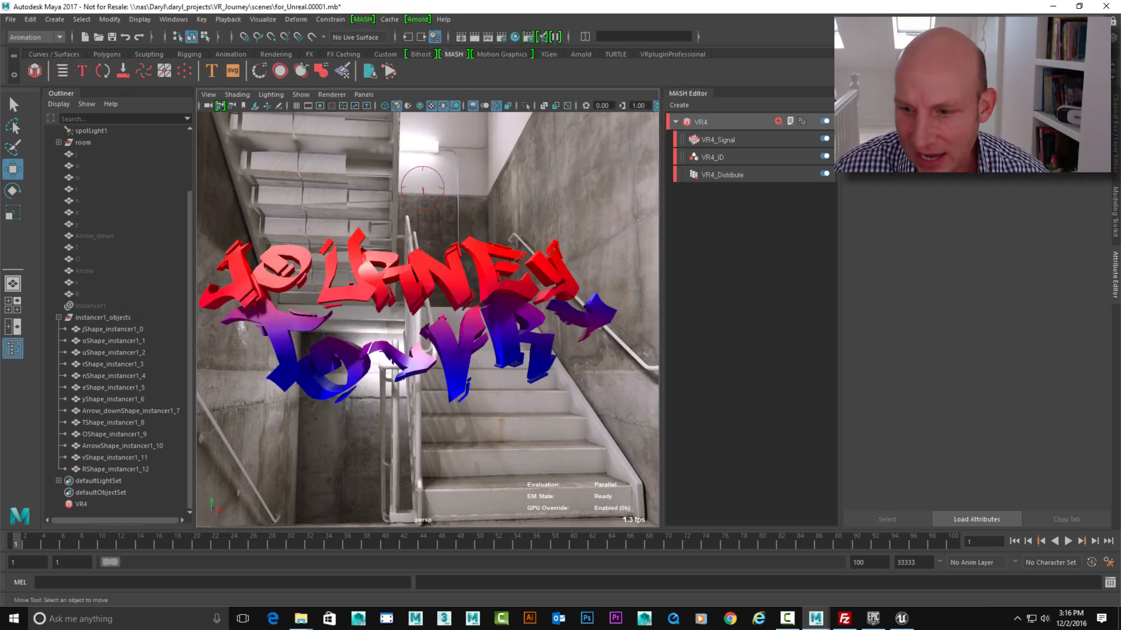
Step: Switch to Unreal Editor and choose fun.abc from the Import folder as the file to import into Content
{"action": "key", "text": "alt+Tab"}
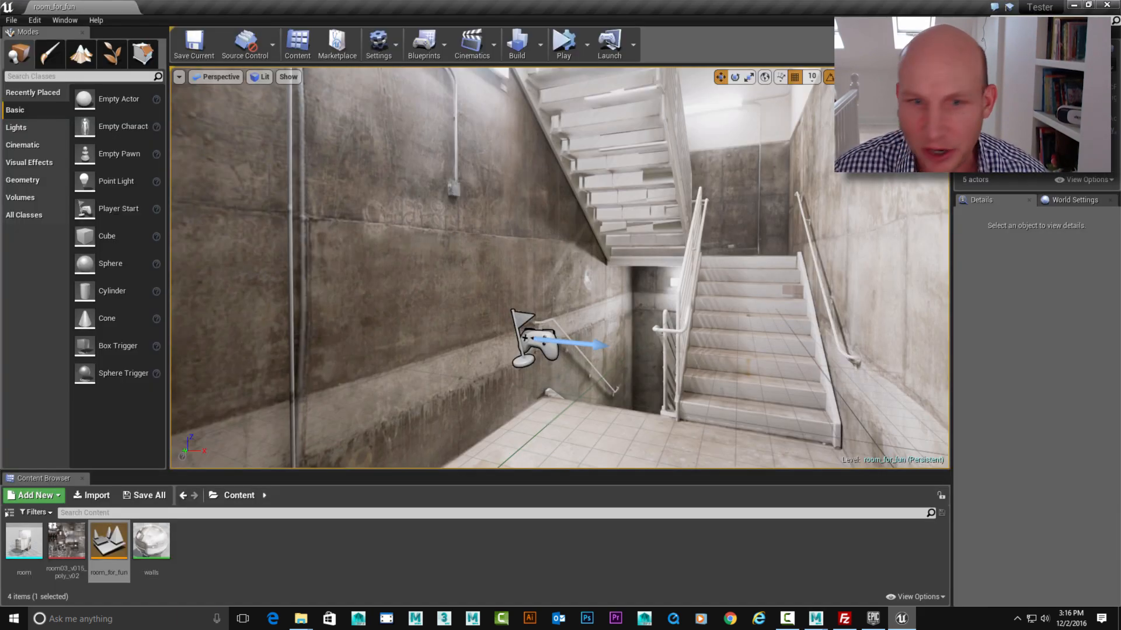
{"action": "middle_click_drag", "start_coordinate": [560, 269], "coordinate": [521, 251]}
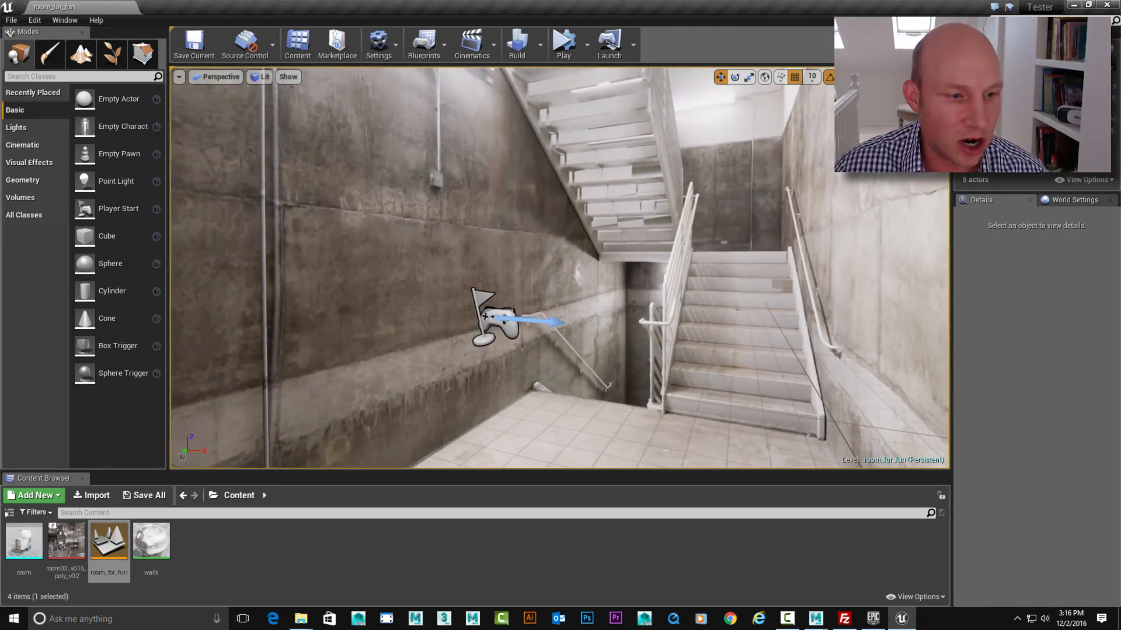
{"action": "left_click", "coordinate": [210, 555]}
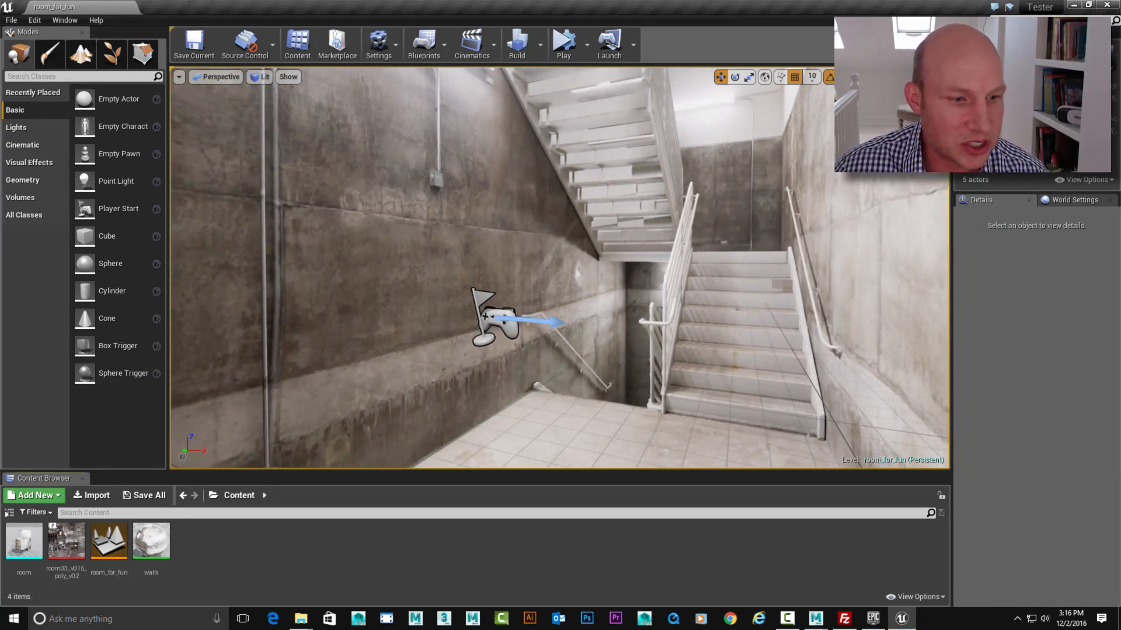
{"action": "left_click", "coordinate": [91, 495]}
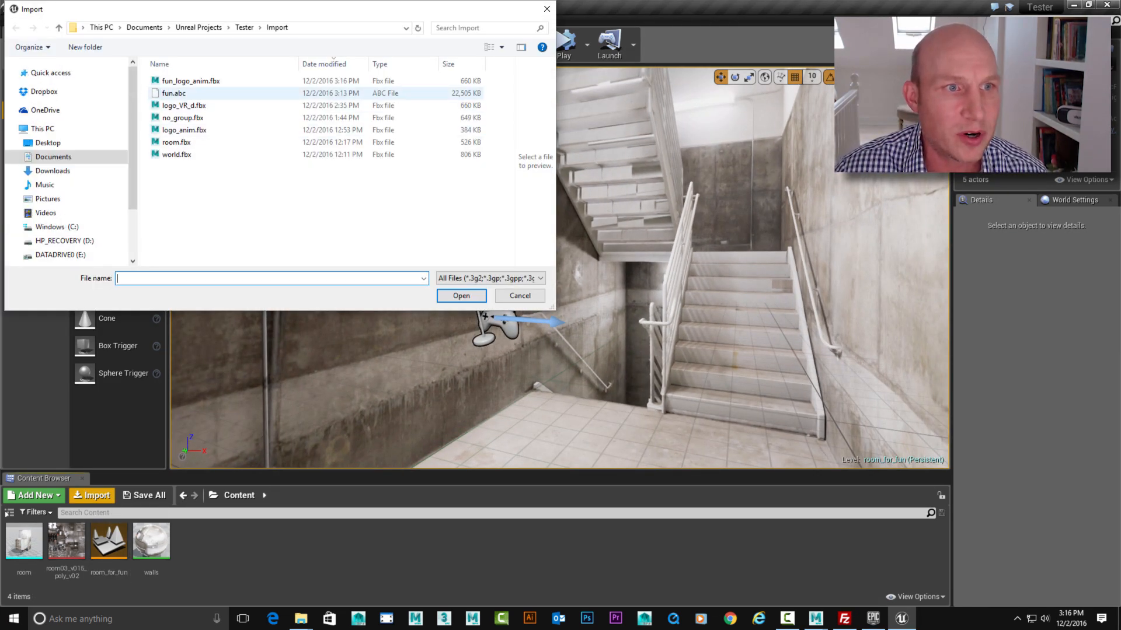
{"action": "left_click", "coordinate": [174, 93]}
{"action": "left_click", "coordinate": [461, 295]}
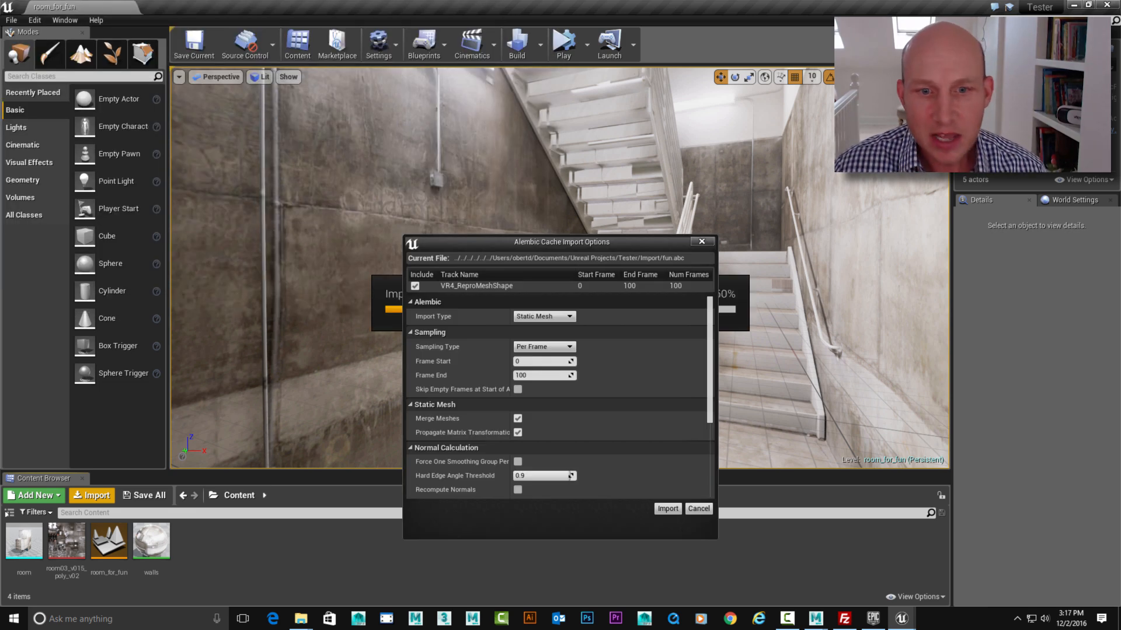
Step: Import the fun.abc track as a Geometry Cache (Experimental), keeping the per-frame sampling from frame 0 to 100
{"action": "left_click", "coordinate": [544, 316]}
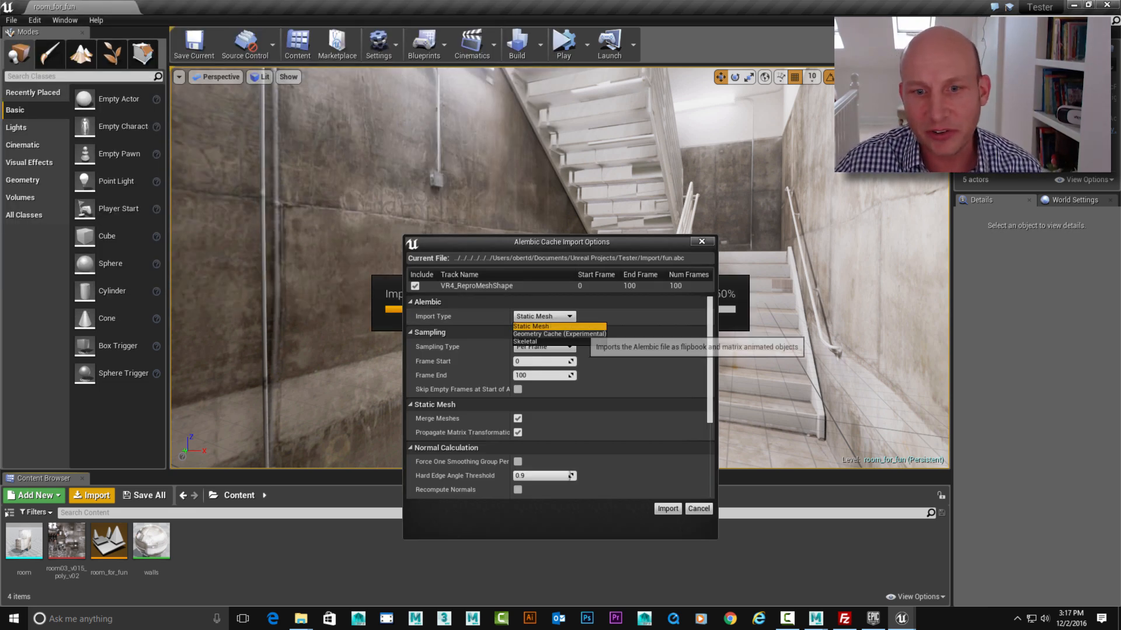
{"action": "left_click", "coordinate": [559, 334]}
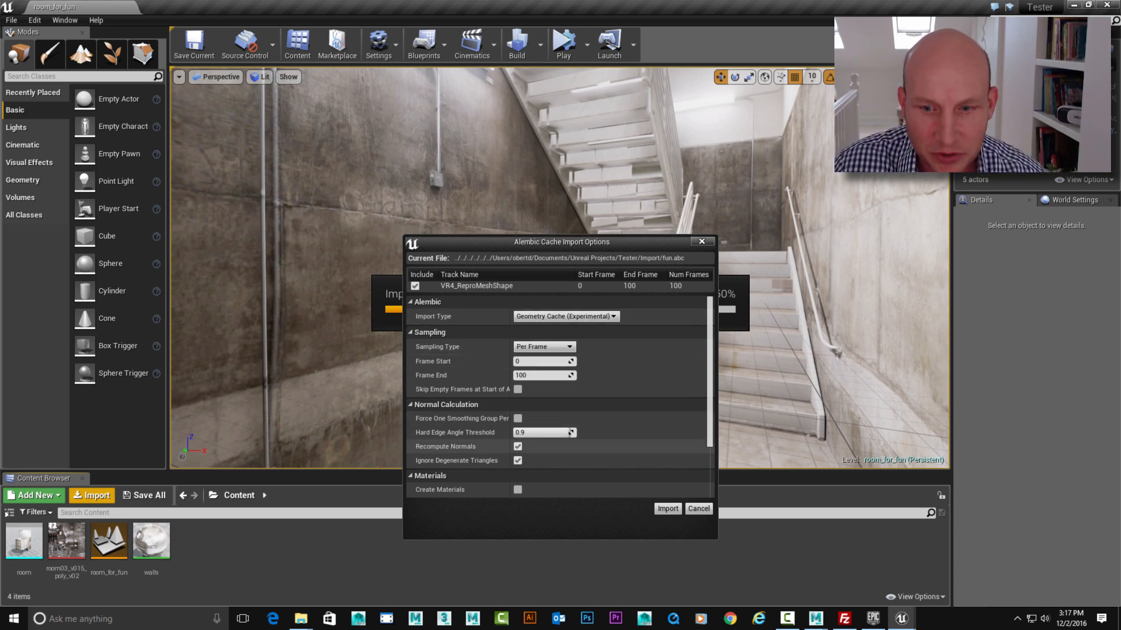
{"action": "left_click", "coordinate": [668, 509]}
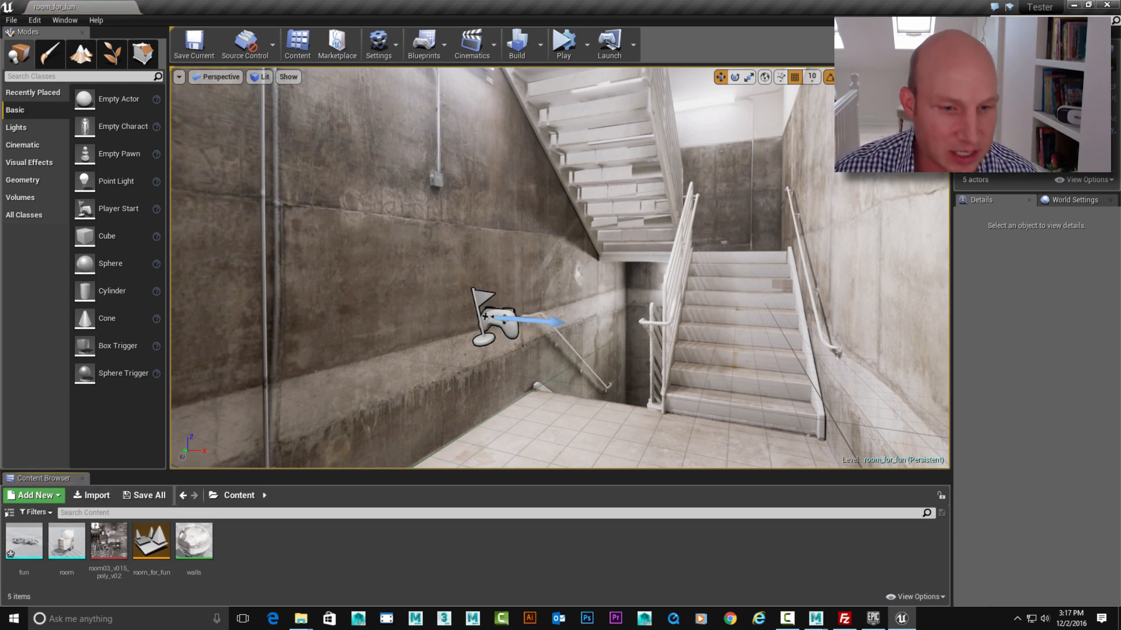
Step: Place the fun geometry cache in the level near the stairs and rotate it upright about the X axis
{"action": "left_click_drag", "start_coordinate": [24, 540], "coordinate": [619, 271]}
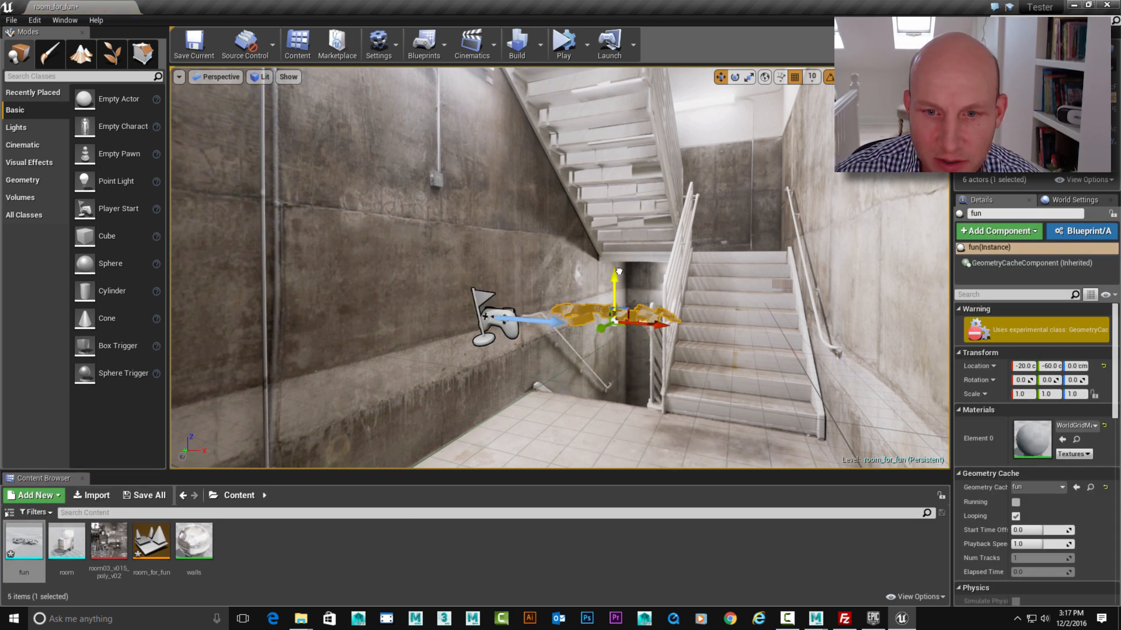
{"action": "key", "text": "e"}
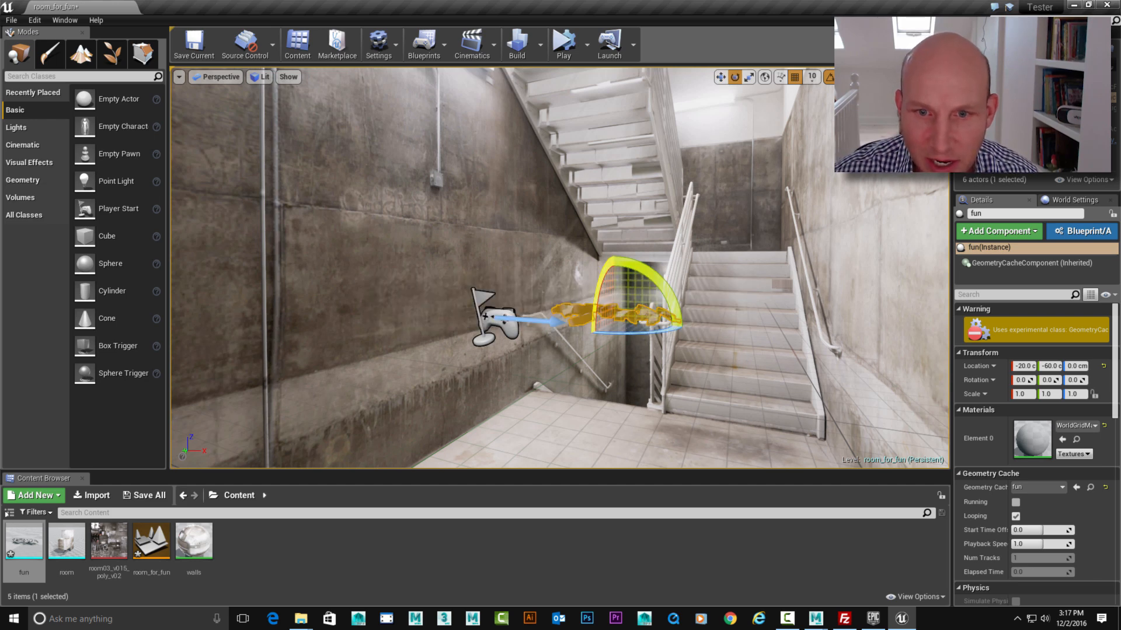
{"action": "left_click_drag", "start_coordinate": [686, 274], "coordinate": [582, 254]}
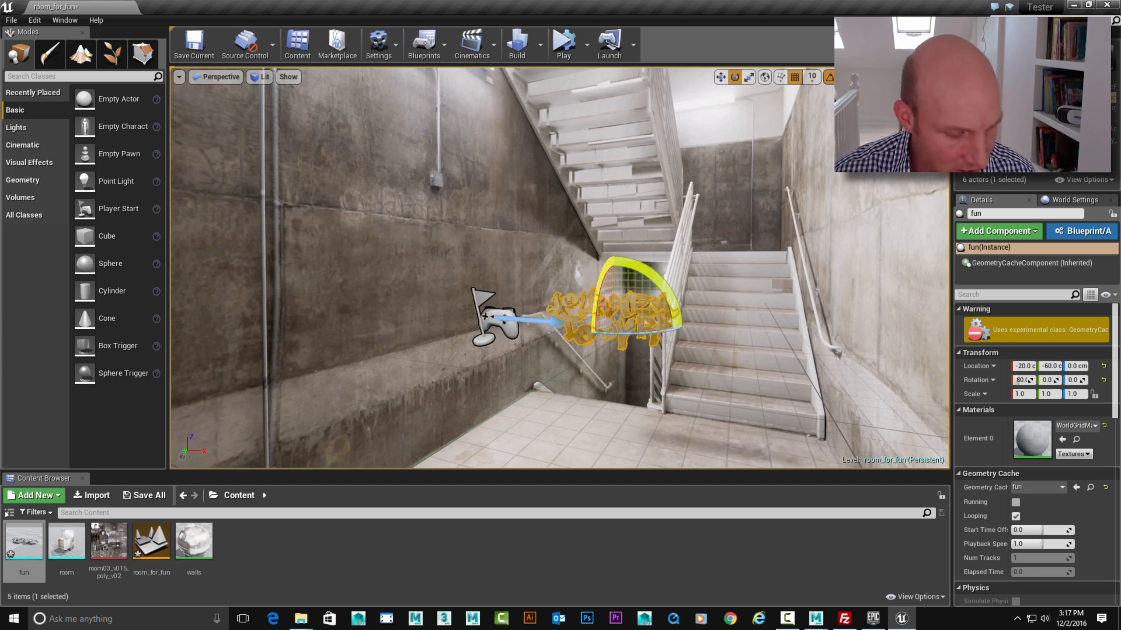
Step: Move the fun lettering to 20, 40, 0 cm, scale it uniformly to 1.25 and enable Running on its geometry cache
{"action": "key", "text": "w"}
{"action": "left_click_drag", "start_coordinate": [601, 329], "coordinate": [642, 353]}
{"action": "key", "text": "e"}
{"action": "key", "text": "r"}
{"action": "left_click", "coordinate": [611, 334]}
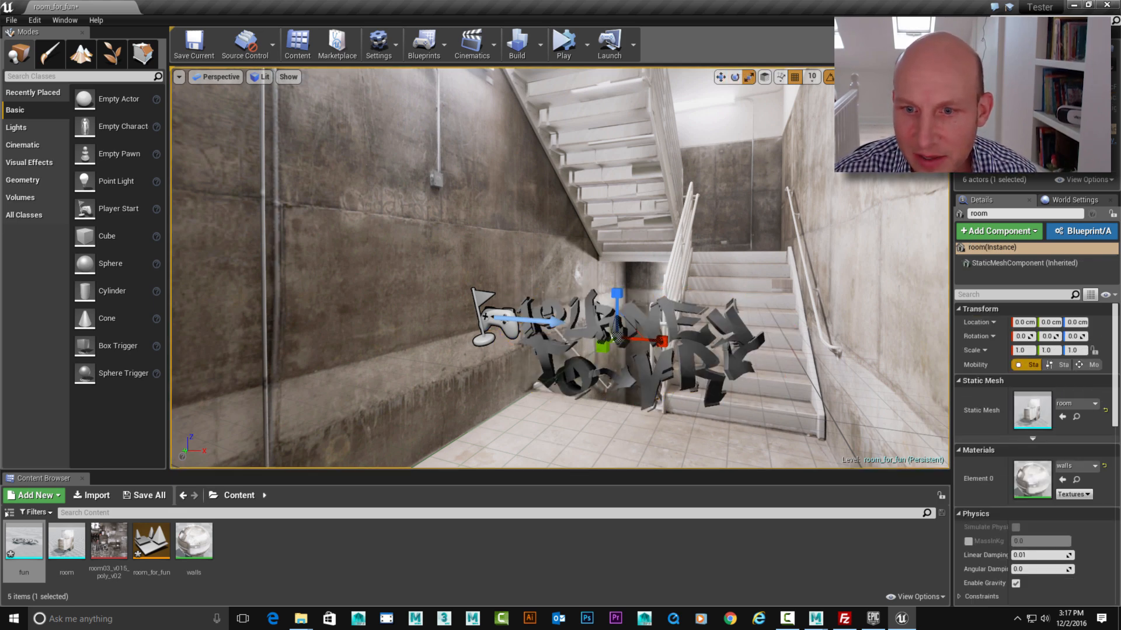
{"action": "left_click", "coordinate": [611, 334]}
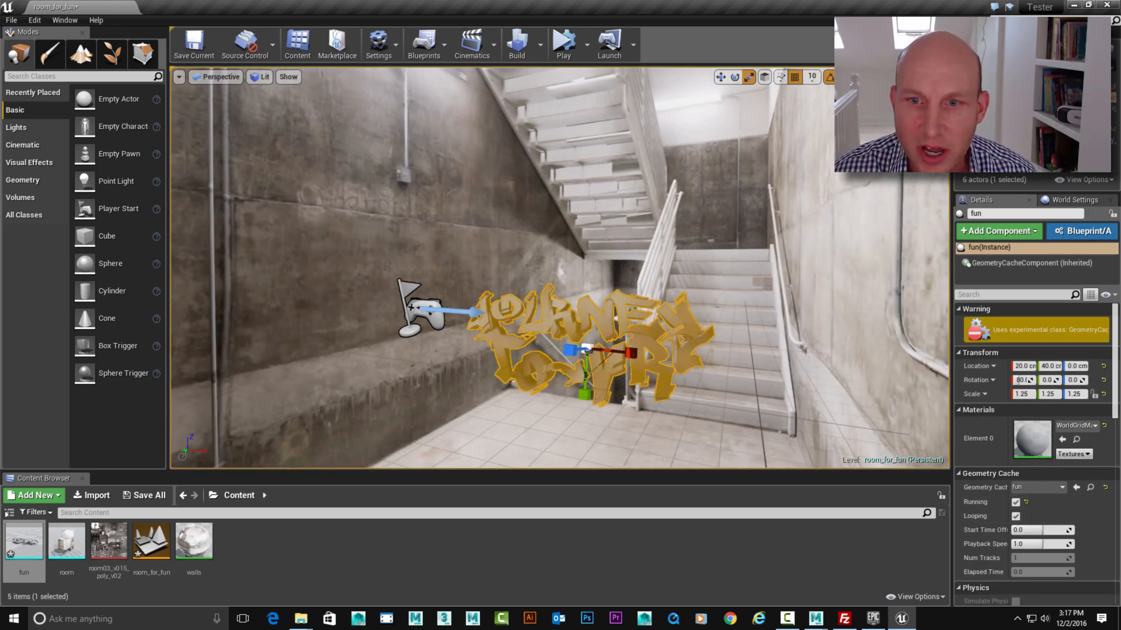
Step: Simulate the level to watch the Alembic lettering's animation, and stop the simulation
{"action": "left_click", "coordinate": [350, 262]}
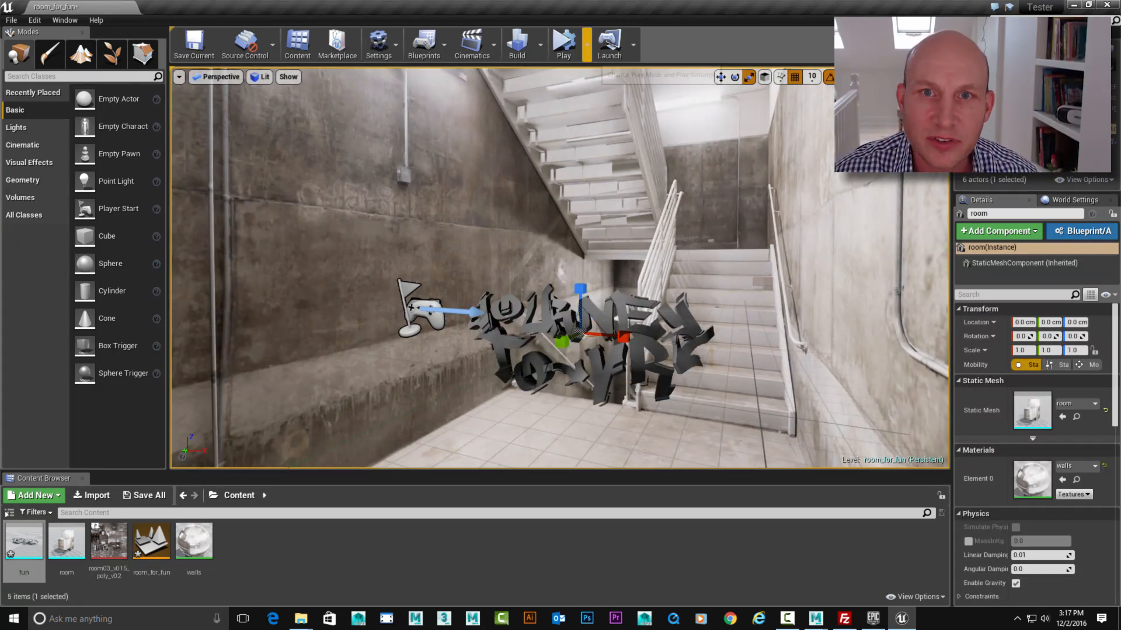
{"action": "left_click", "coordinate": [587, 44]}
{"action": "left_click", "coordinate": [619, 142]}
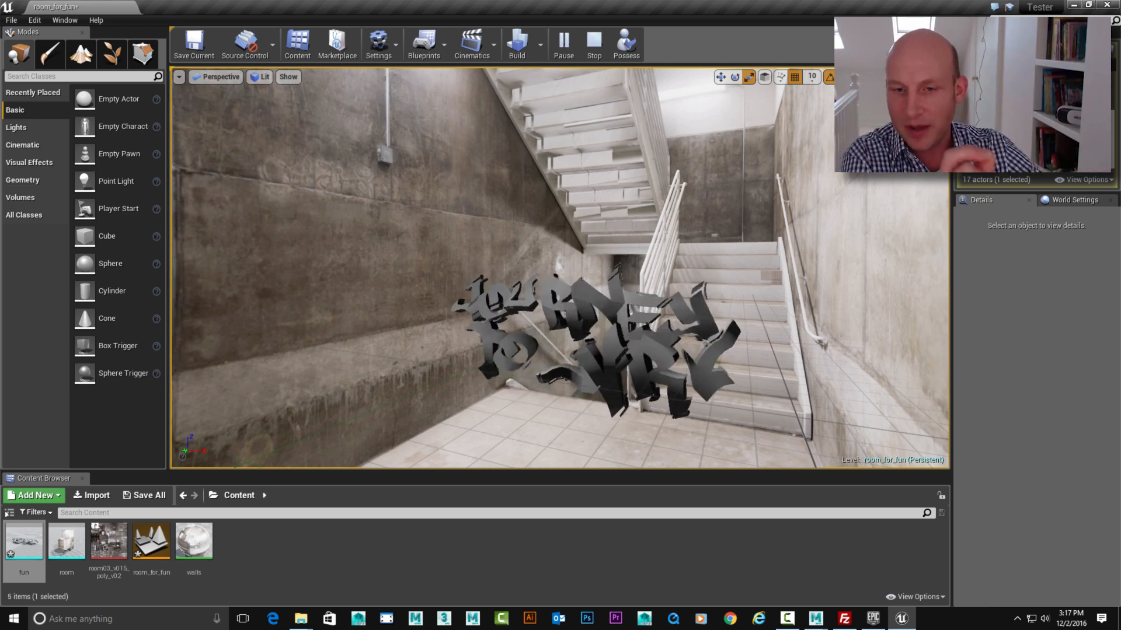
{"action": "key", "text": "Escape"}
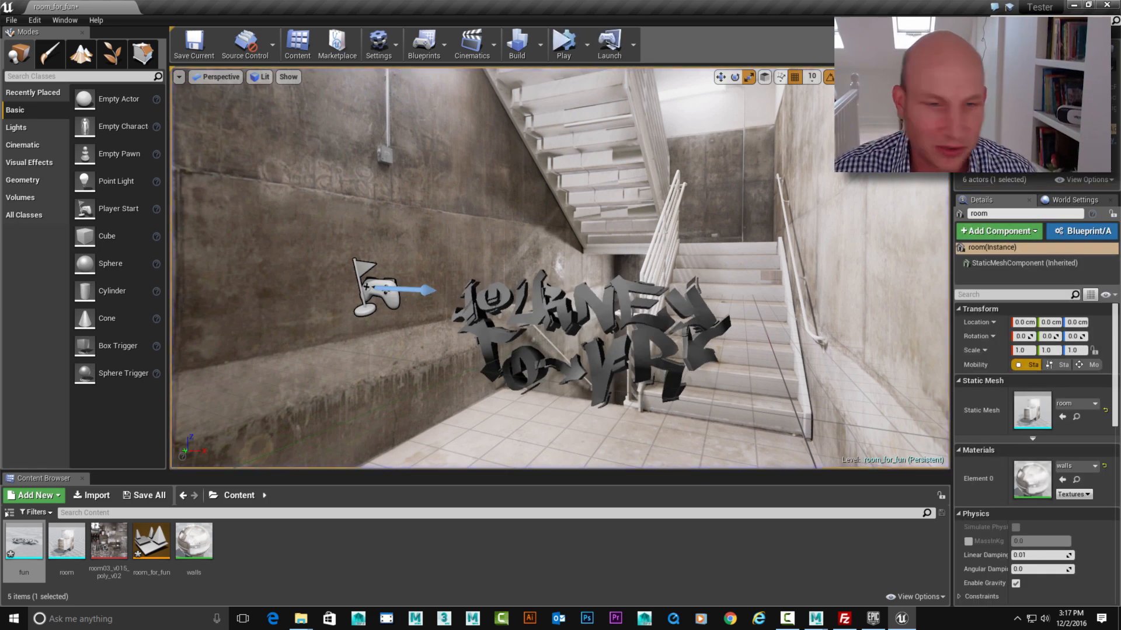
Step: Choose fun_logo_anim.fbx from the Import folder as the file to import into Content
{"action": "left_click", "coordinate": [275, 554]}
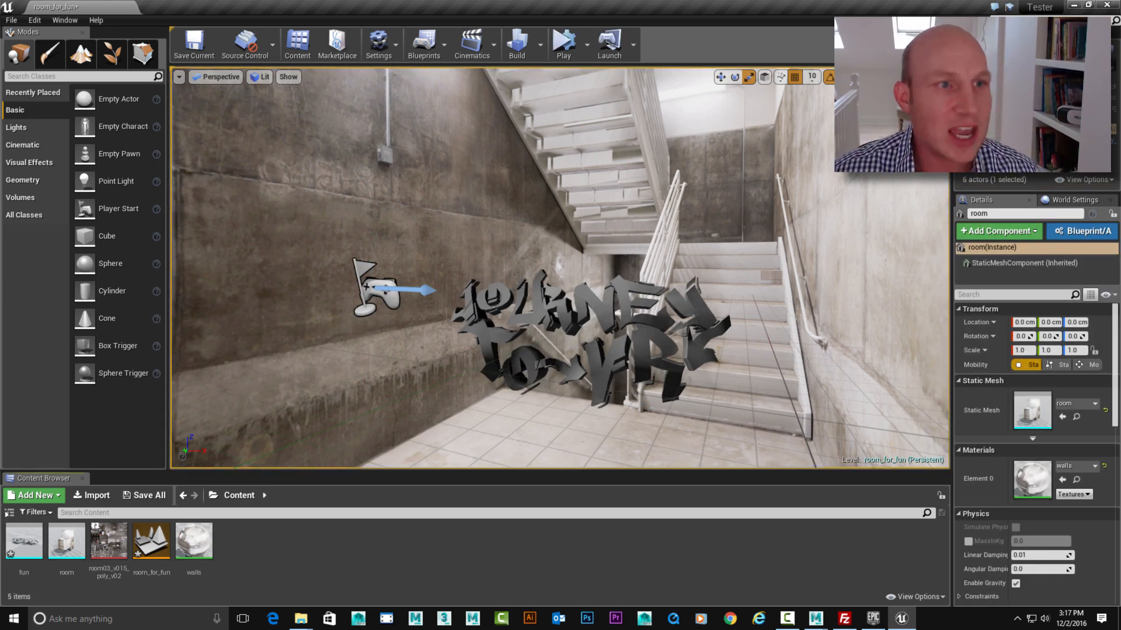
{"action": "left_click", "coordinate": [91, 494]}
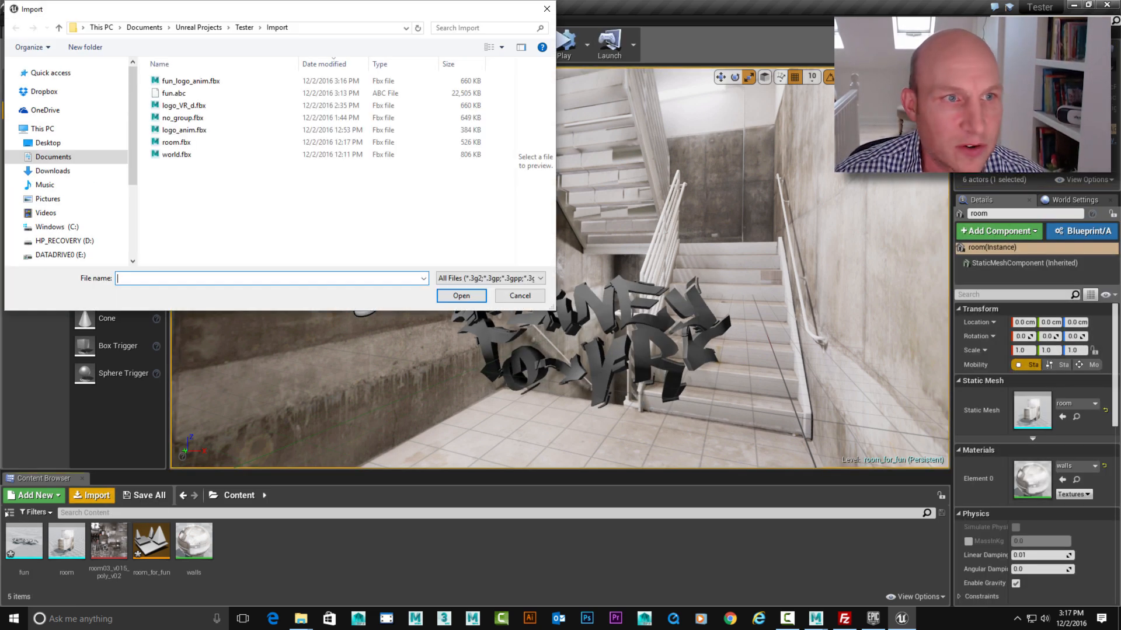
{"action": "left_click", "coordinate": [191, 81]}
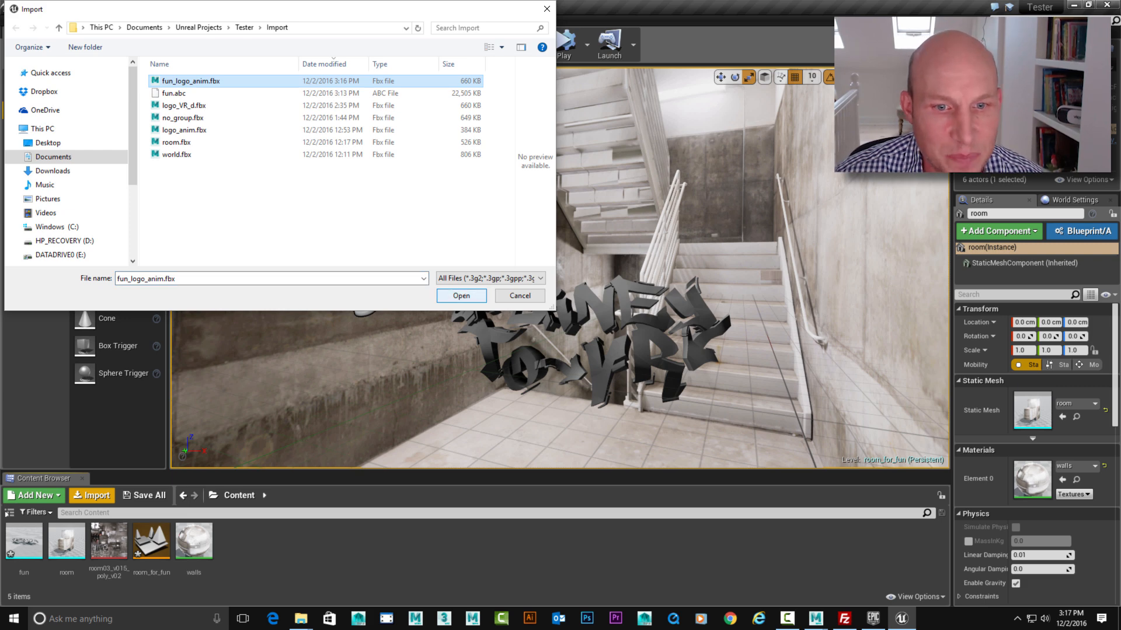
{"action": "left_click", "coordinate": [462, 296]}
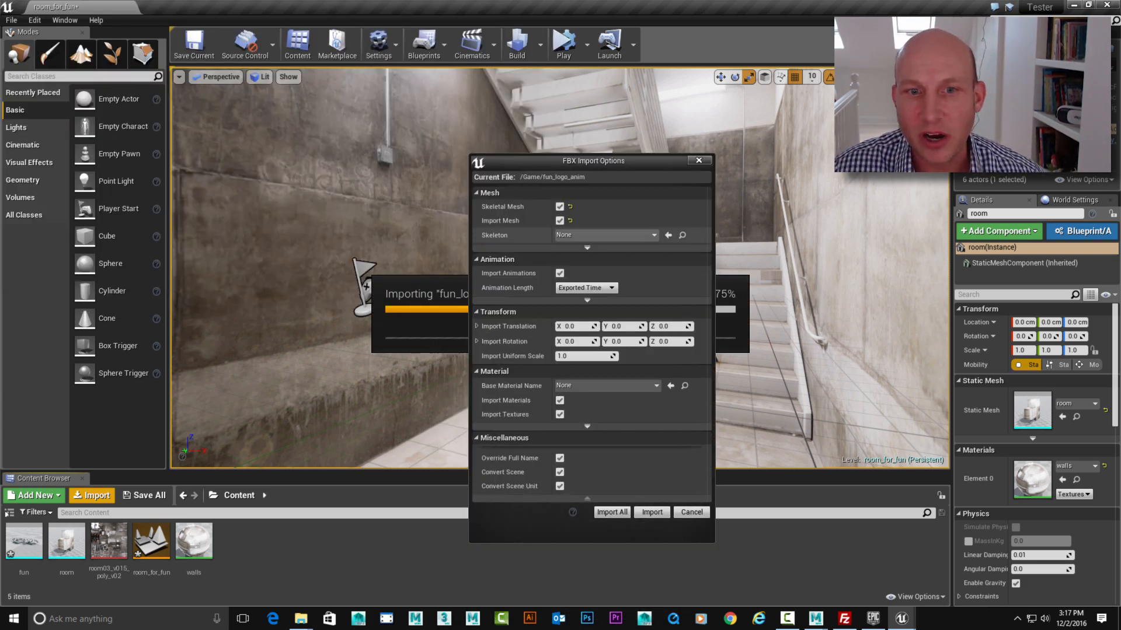
Step: Import the FBX as a skeletal mesh with mesh, animations, materials and textures included, and dismiss the message log
{"action": "left_click", "coordinate": [559, 207]}
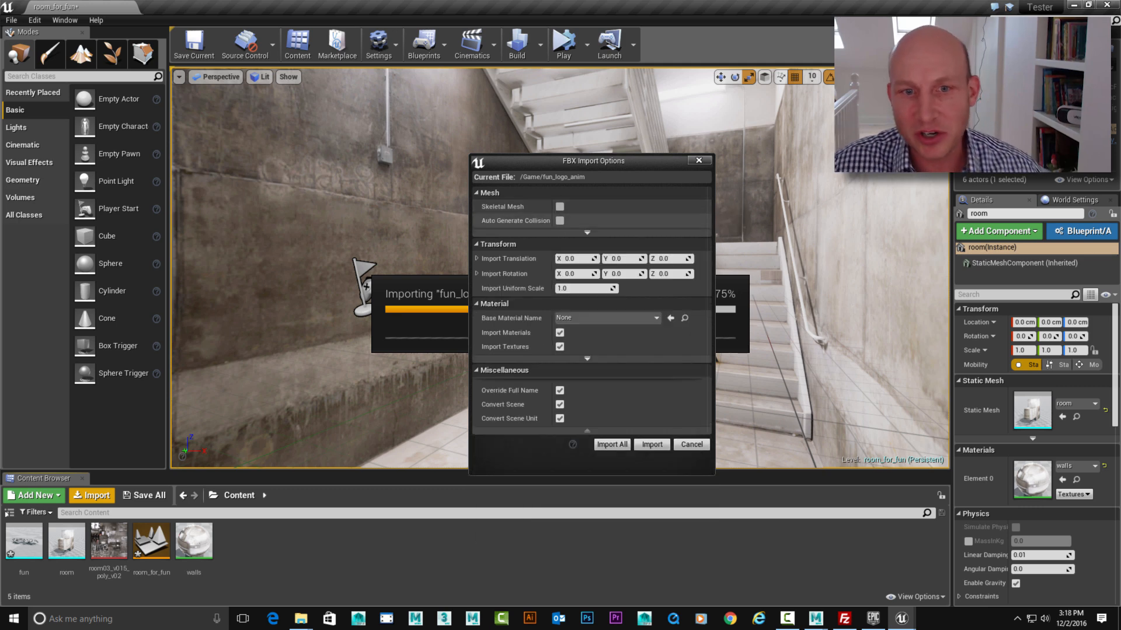
{"action": "left_click", "coordinate": [560, 207]}
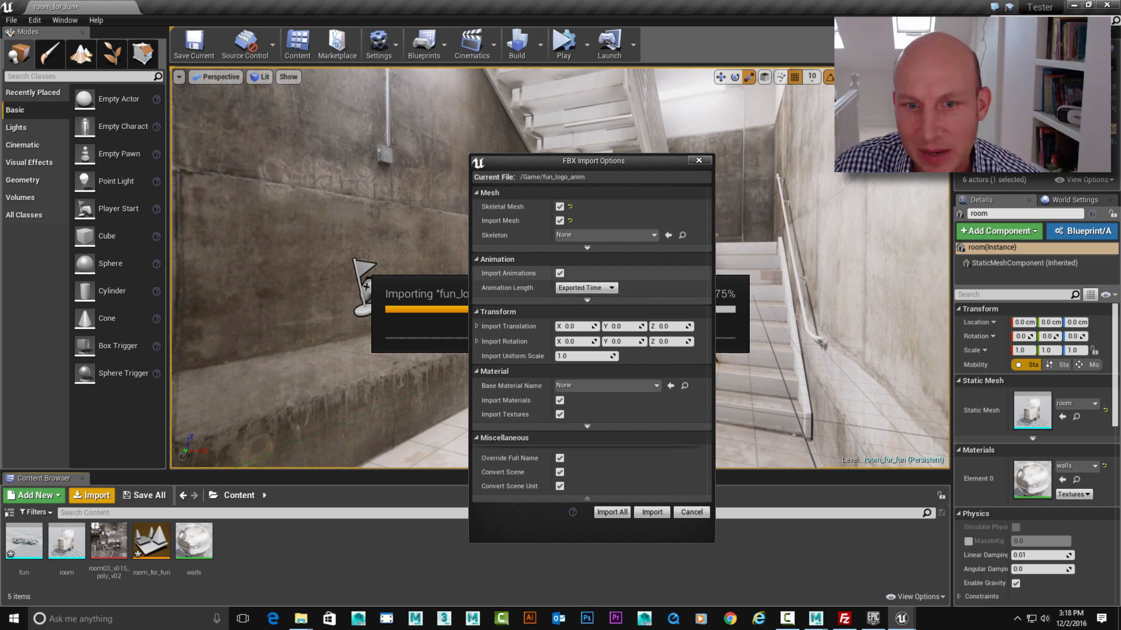
{"action": "left_click", "coordinate": [652, 512]}
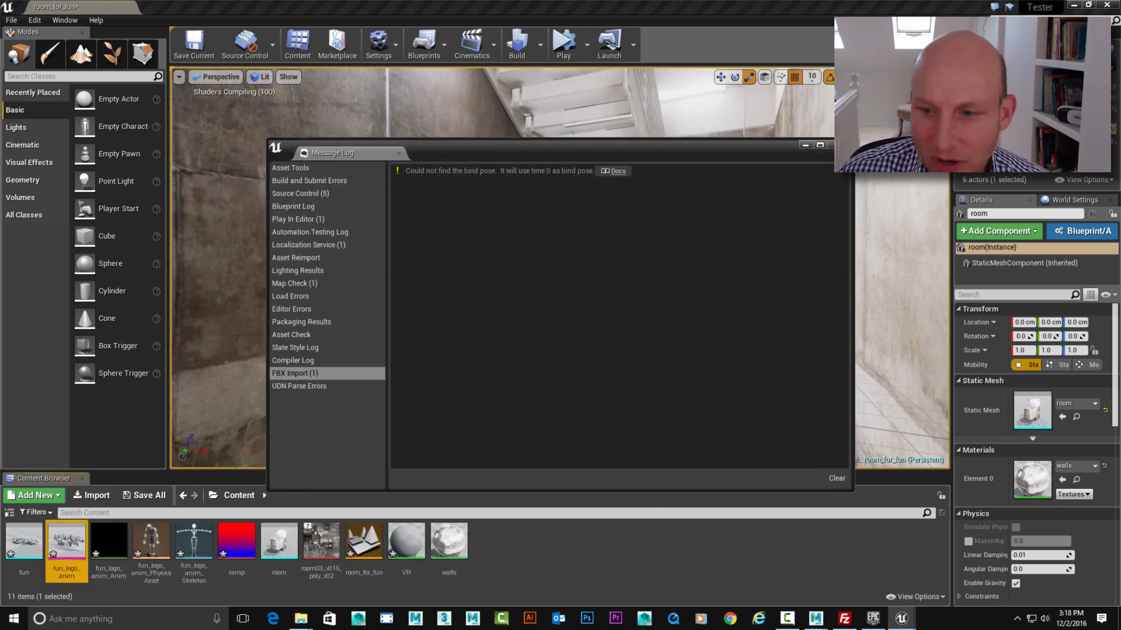
{"action": "left_click", "coordinate": [835, 145]}
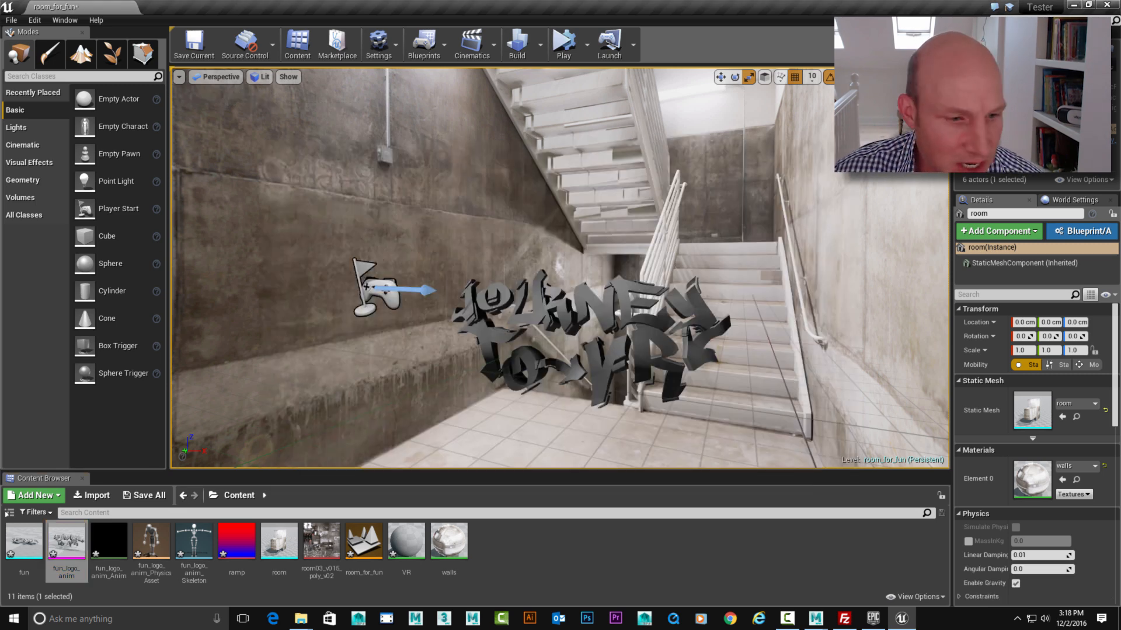
Step: Place the fun_logo_anim_Anim sequence in the level and shift it along X to sit above the gray lettering
{"action": "left_click_drag", "start_coordinate": [572, 292], "coordinate": [526, 245], "text": "alt"}
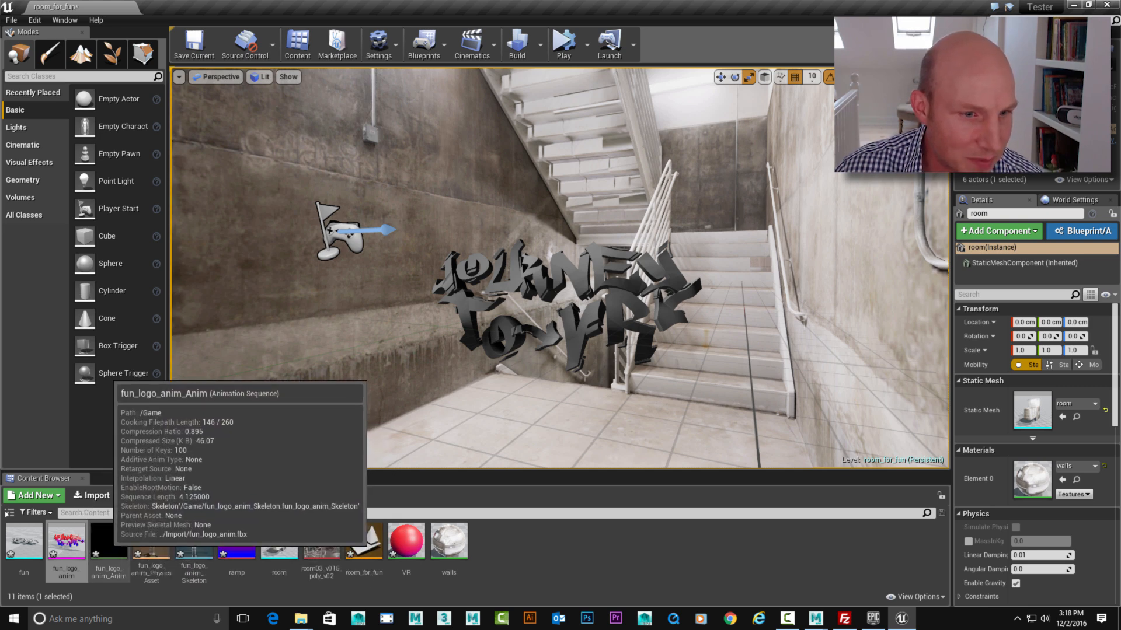
{"action": "left_click", "coordinate": [107, 550]}
{"action": "left_click_drag", "start_coordinate": [107, 542], "coordinate": [407, 192]}
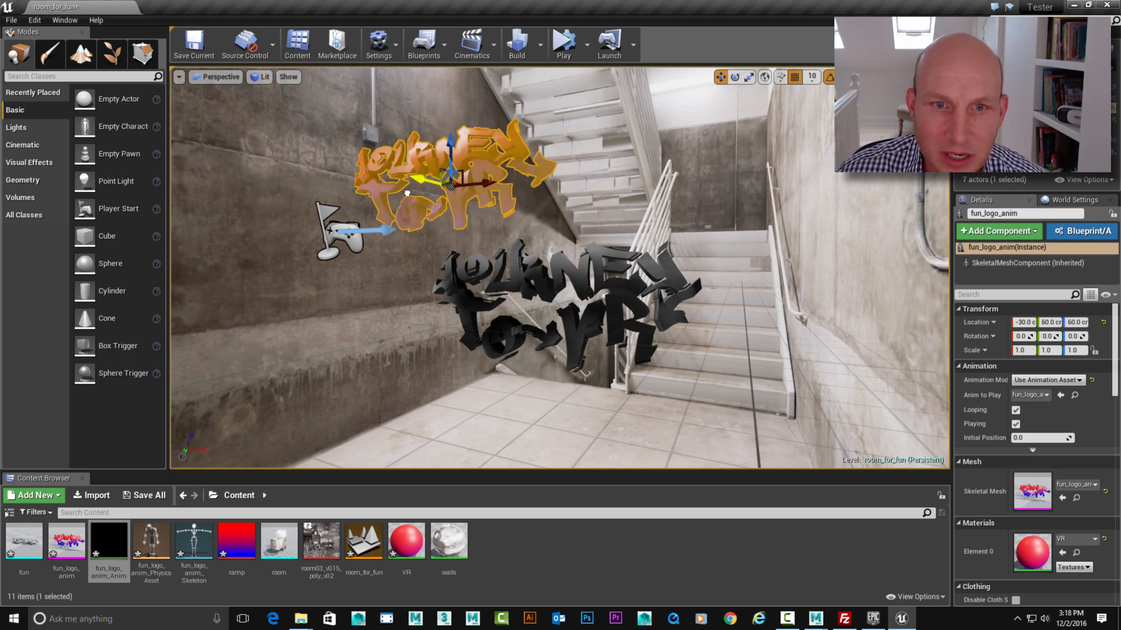
{"action": "left_click_drag", "start_coordinate": [489, 183], "coordinate": [581, 178]}
Step: Simulate the level to compare the FBX lettering's animation with the Alembic version below it
{"action": "left_click", "coordinate": [695, 205]}
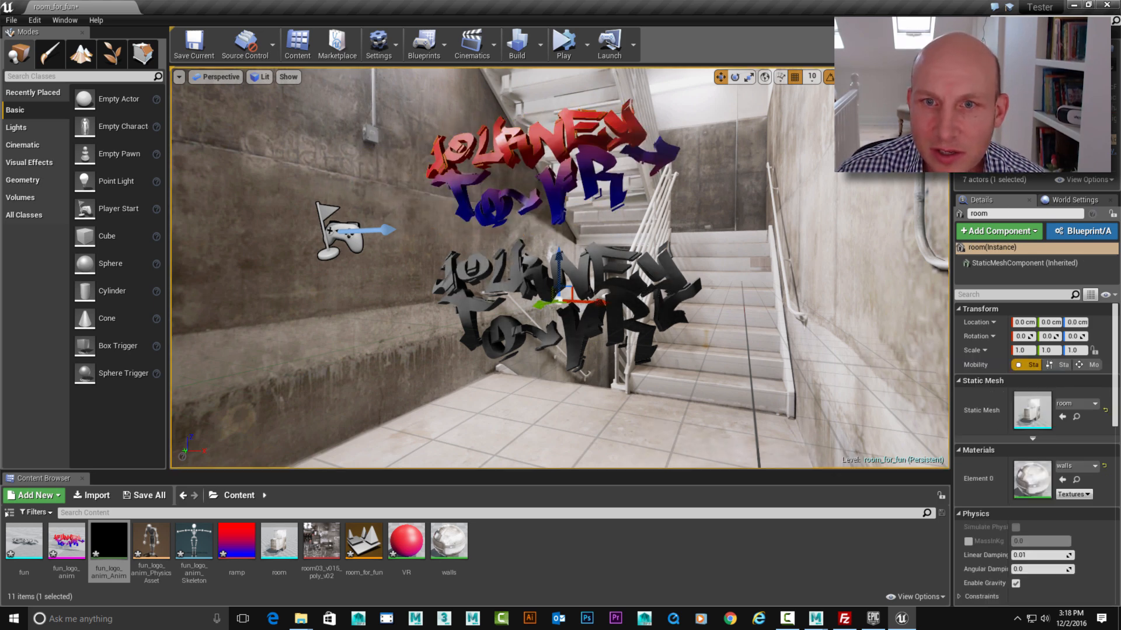
{"action": "left_click", "coordinate": [563, 44]}
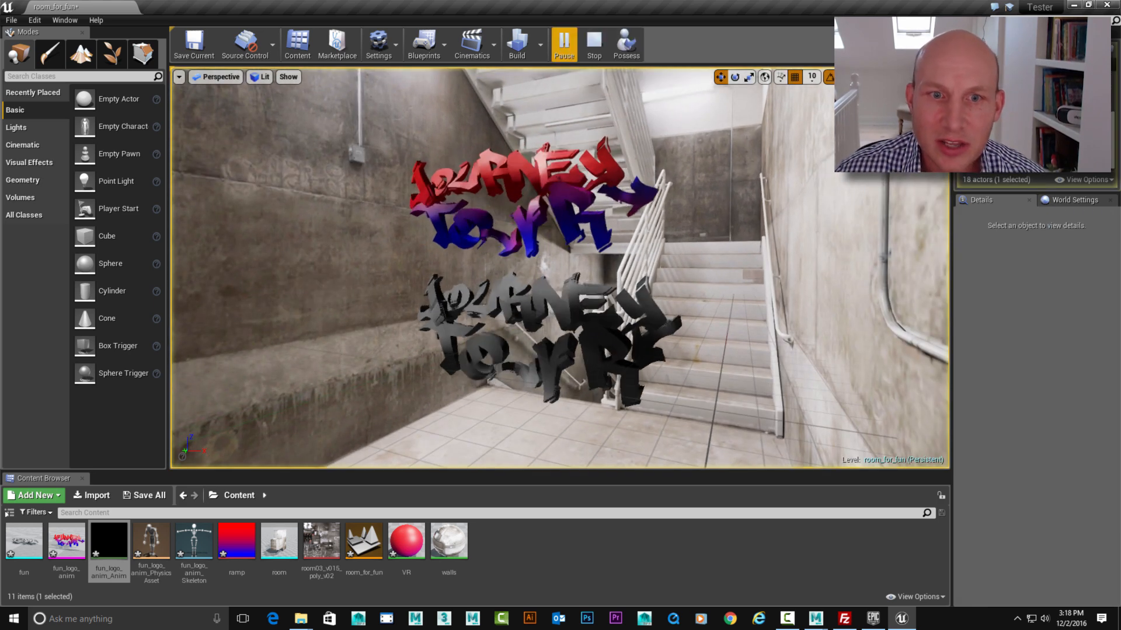